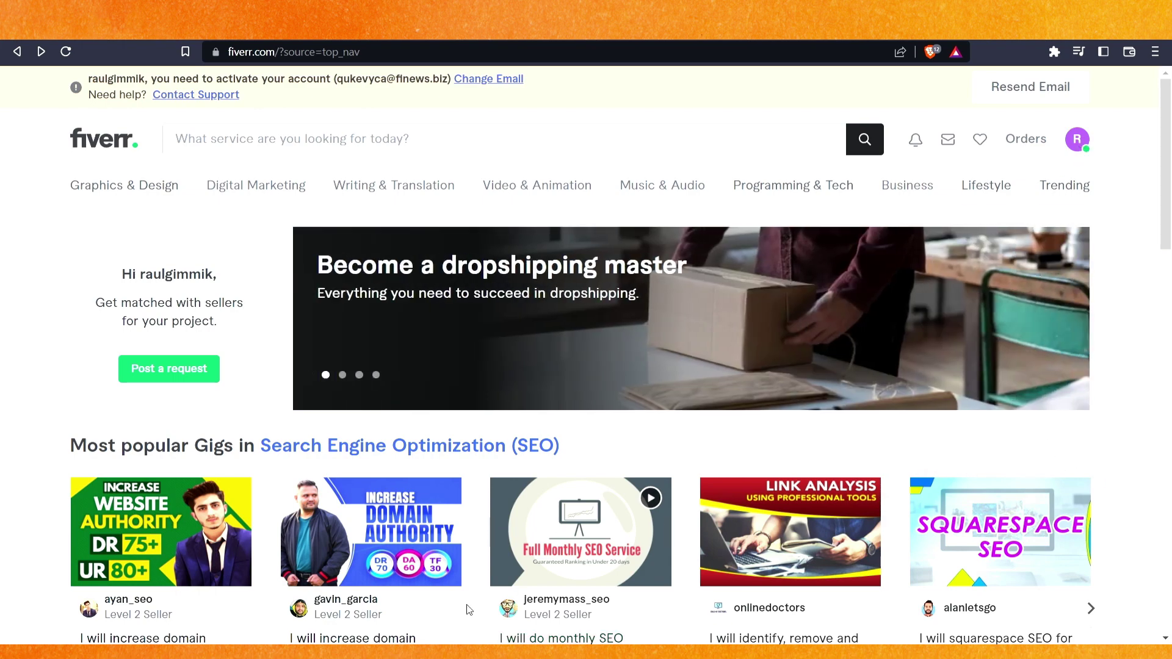
# Go to the Become a Seller page from the account avatar menu
pyautogui.scroll(-3, 676, 547)
pyautogui.scroll(3, 677, 547)
pyautogui.click(1080, 145)
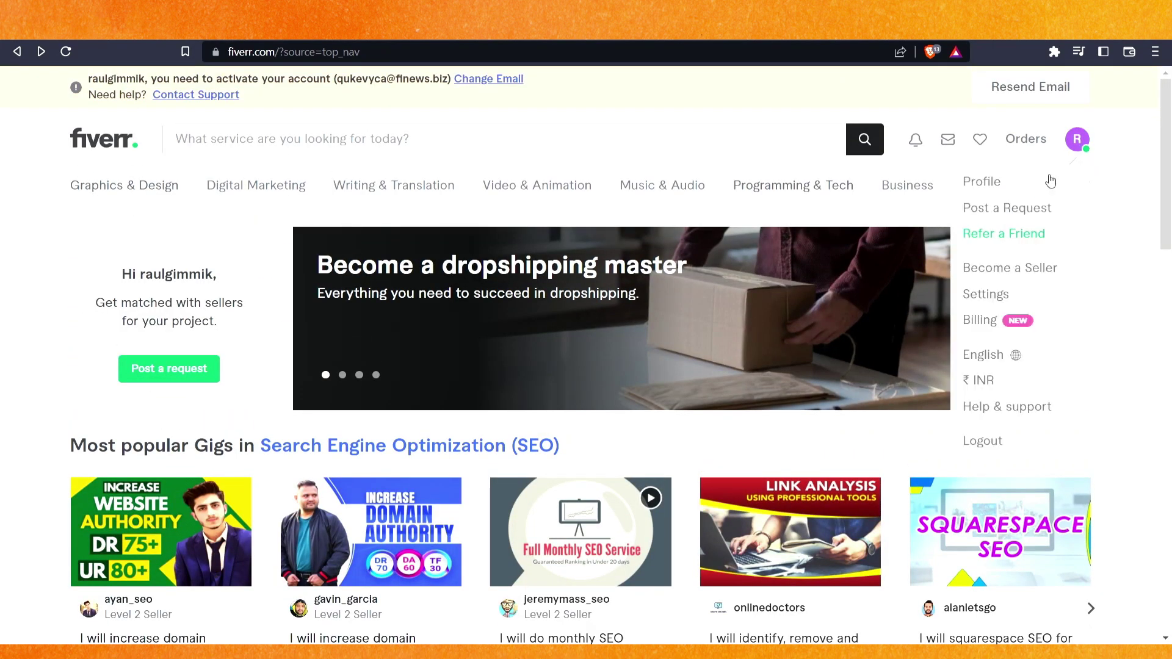
pyautogui.click(986, 272)
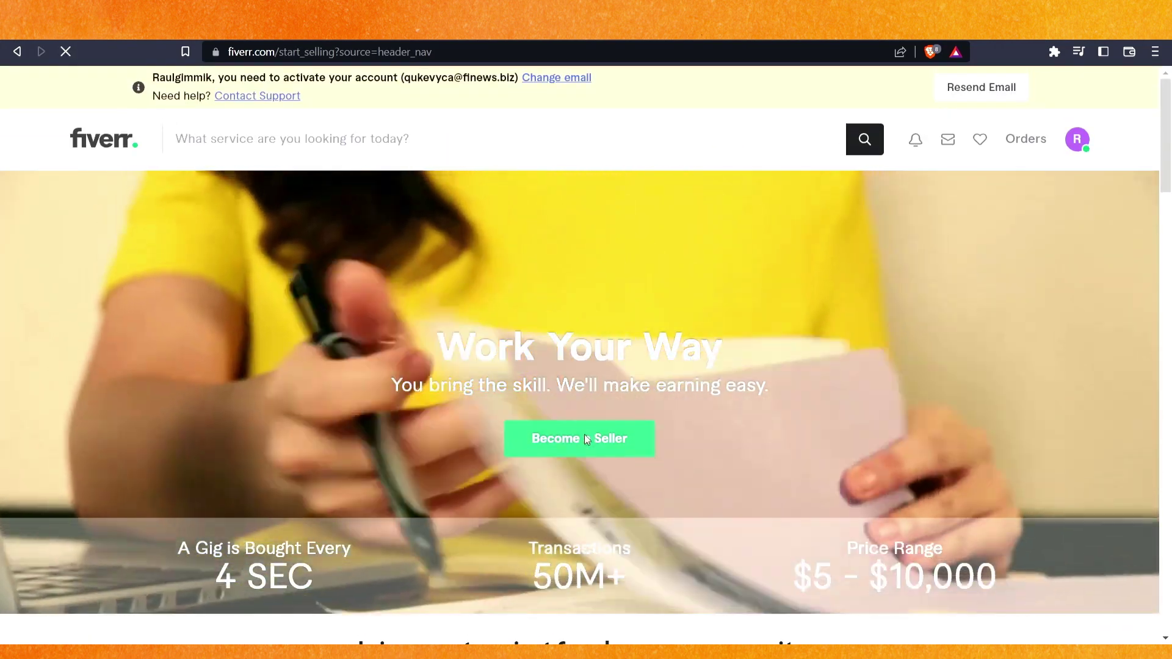
# Start seller onboarding and continue past the overview pages to the Personal Info form
pyautogui.click(589, 439)
pyautogui.click(229, 527)
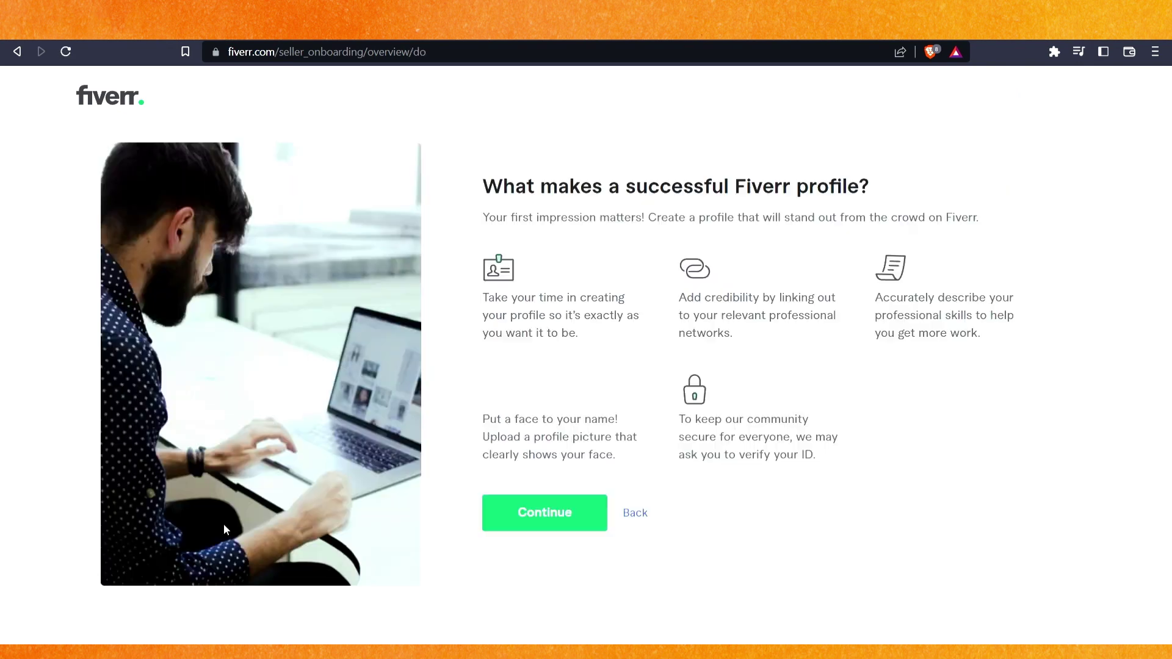
pyautogui.click(525, 512)
pyautogui.click(534, 527)
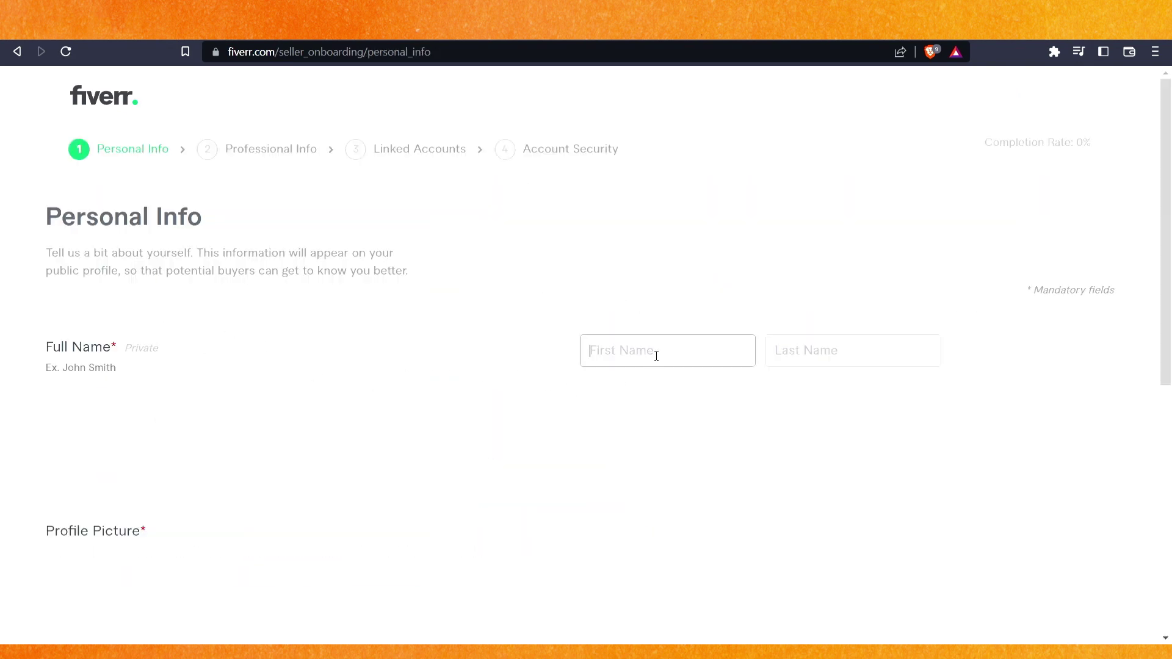
# Enter the seller's first and last name in the Personal Info form
pyautogui.write('Raul')
pyautogui.press('Tab')
pyautogui.write('G')
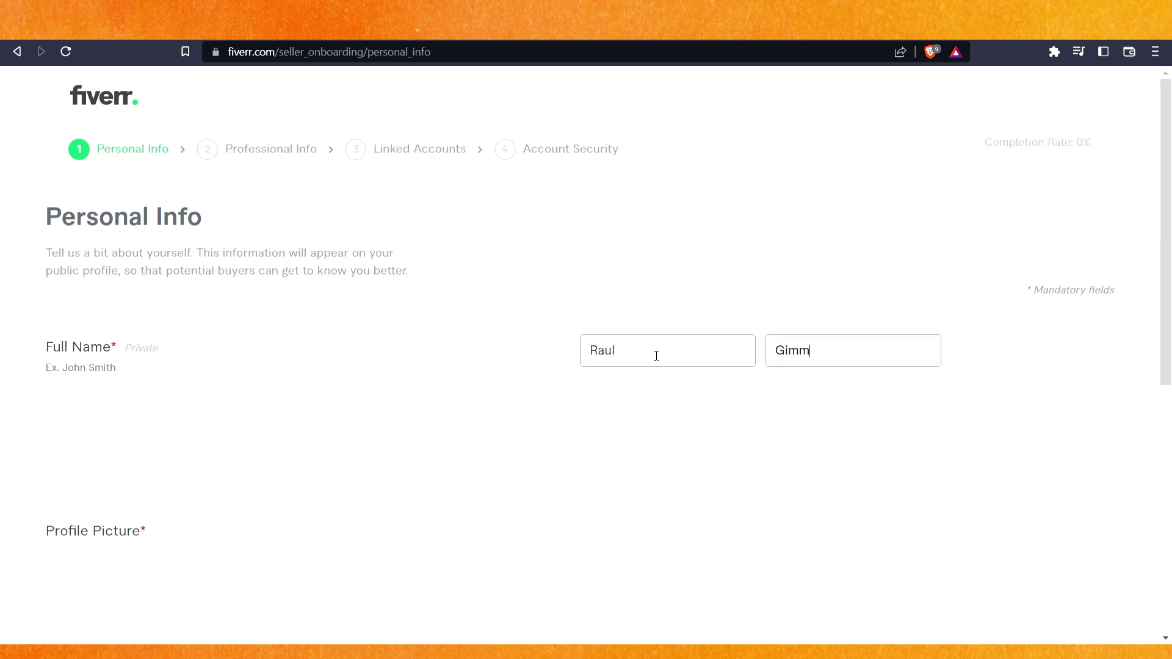
pyautogui.press('Tab')
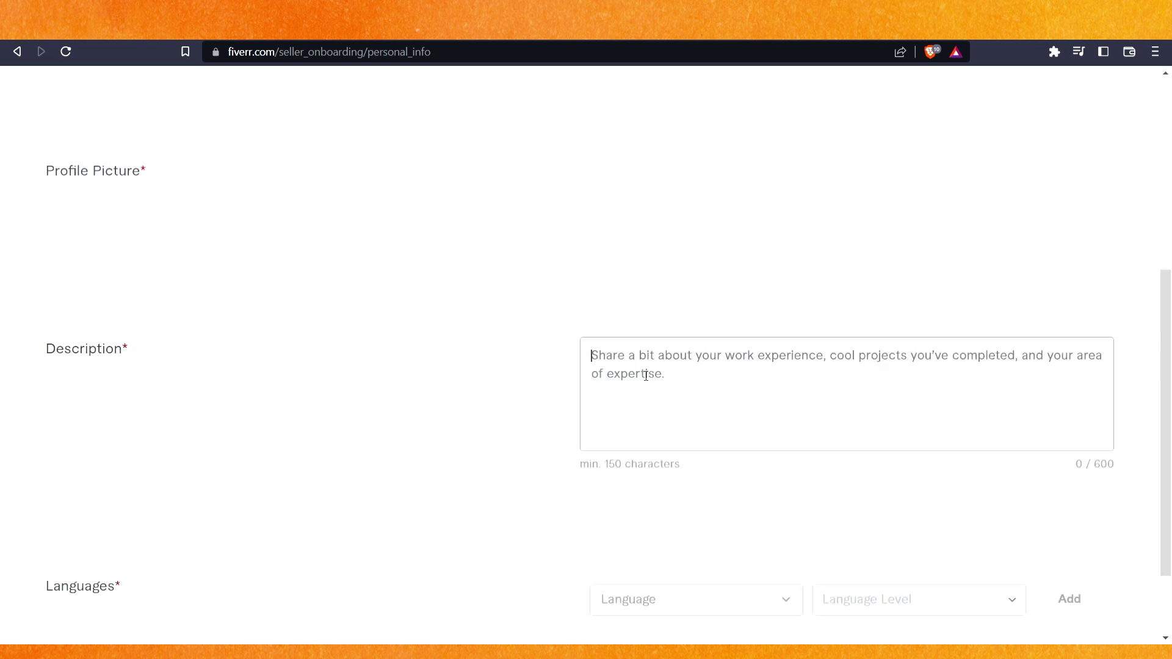
# Write a video editing and photo services description reaching the 150-character minimum
pyautogui.write('I gi')
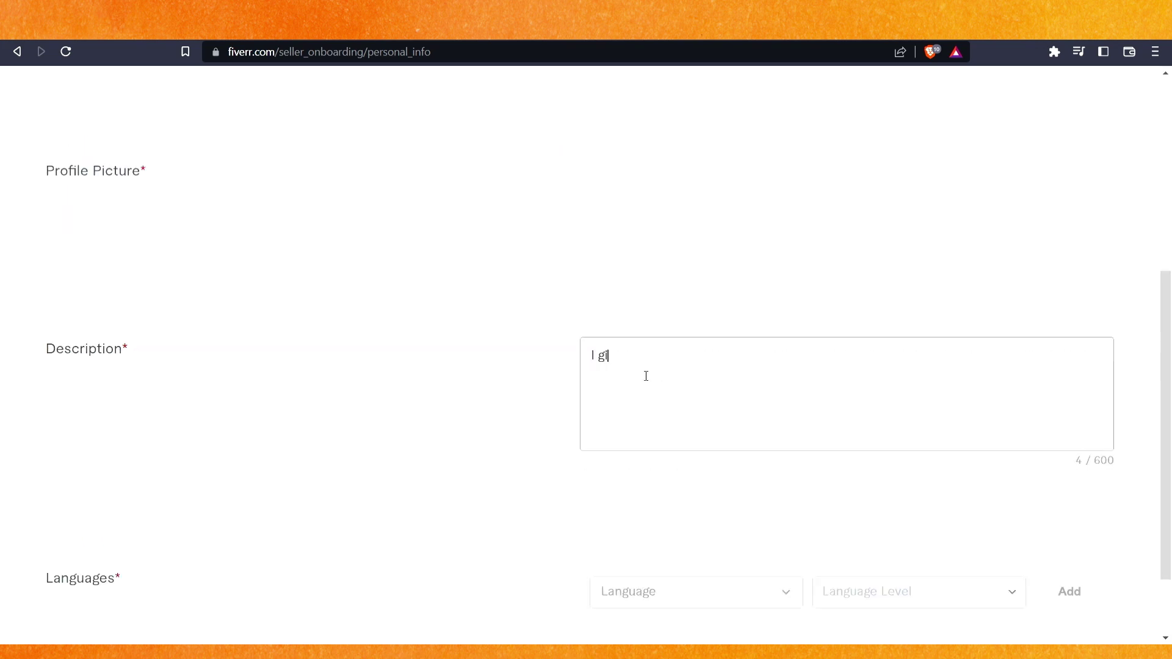
pyautogui.write('ver')
pyautogui.press('BackSpace')
pyautogui.write('services')
pyautogui.scroll(3, 620, 358)
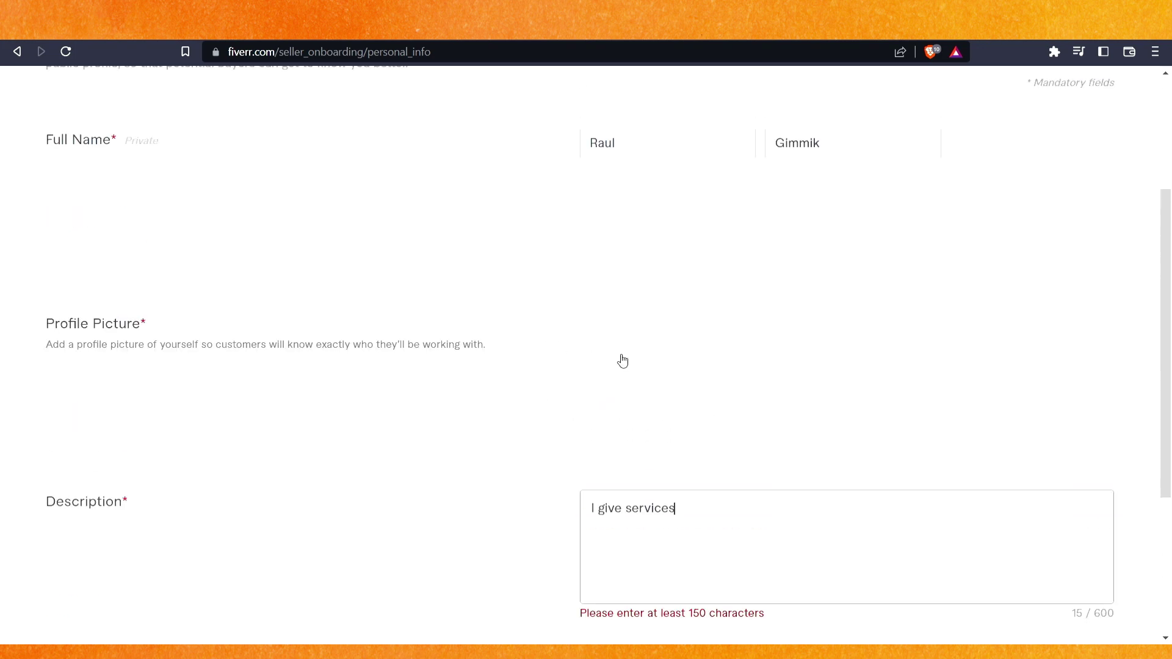
pyautogui.scroll(-4, 674, 388)
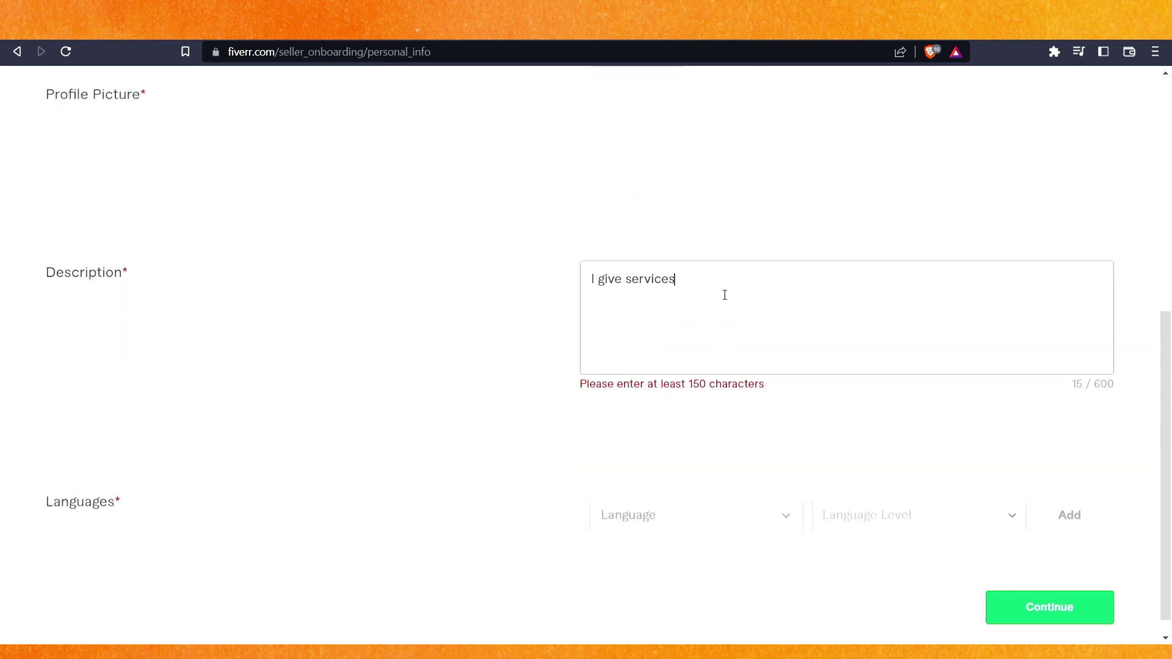
pyautogui.write('for video editing & photos & create it beautifully, i hope you will find it better than other')
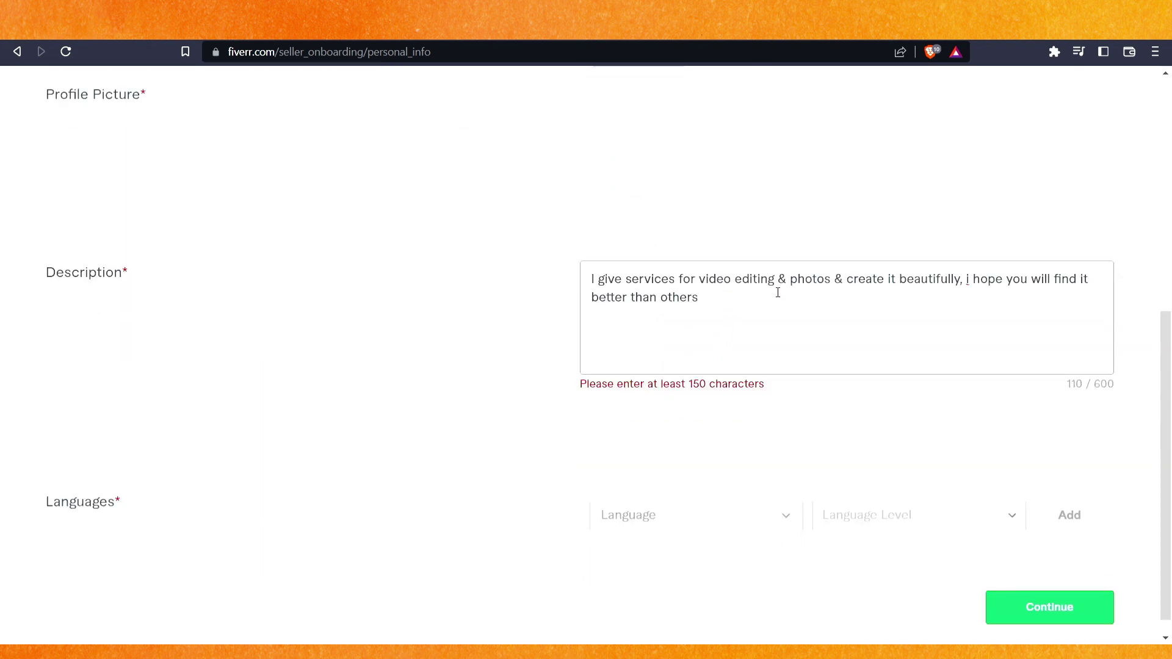
pyautogui.write('sfsj;osdf')
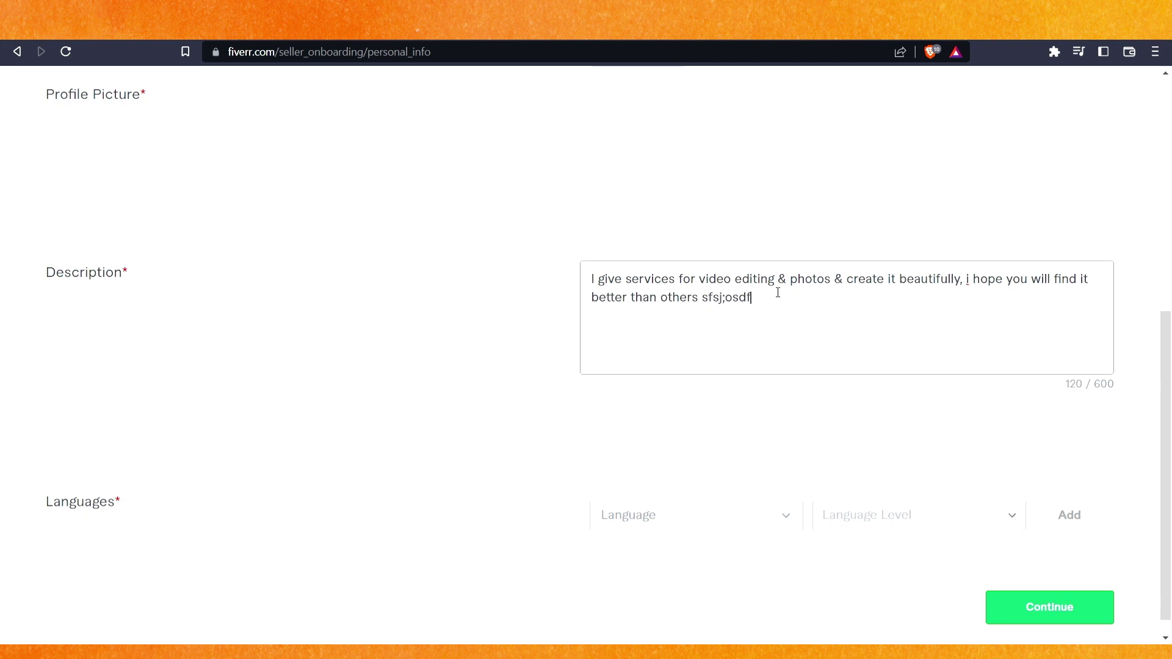
pyautogui.write('slkfelfnelfnweifnweilfwefjwelj')
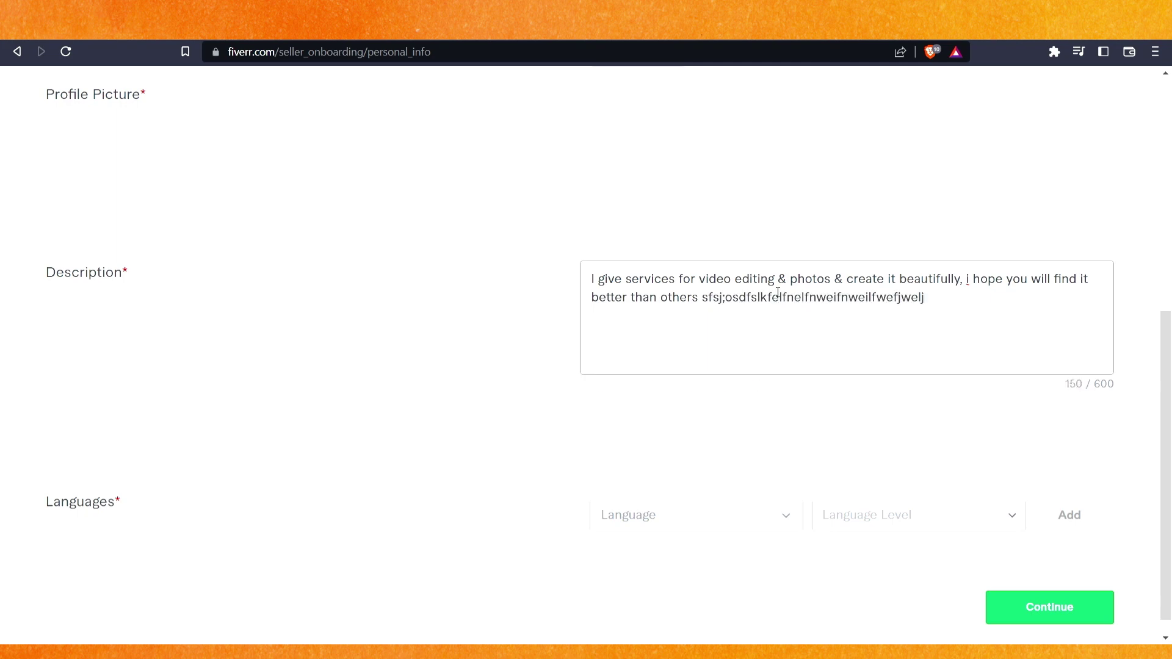
# Add English at Native/Bilingual level to the Languages list
pyautogui.scroll(-1, 616, 331)
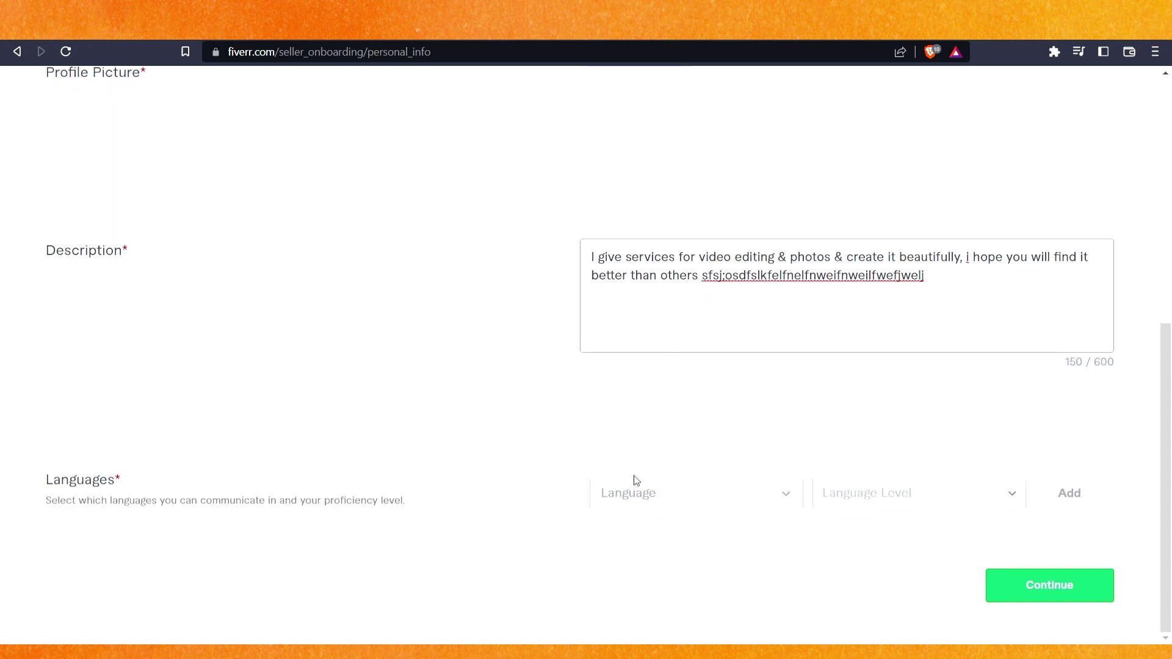
pyautogui.click(649, 497)
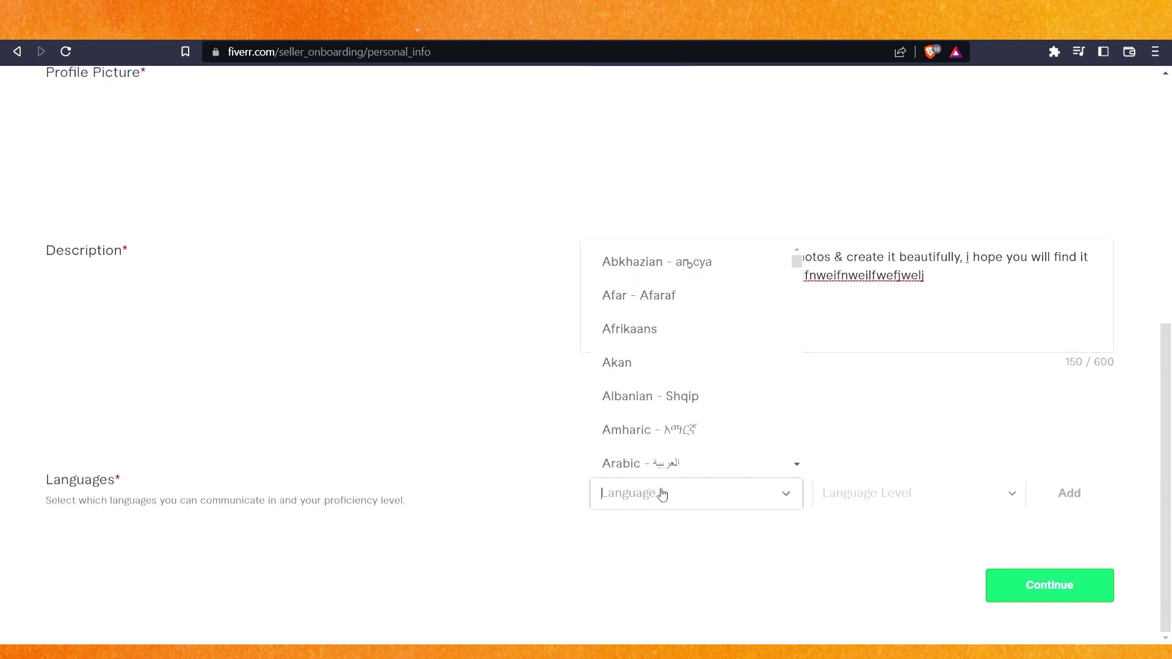
pyautogui.write('en')
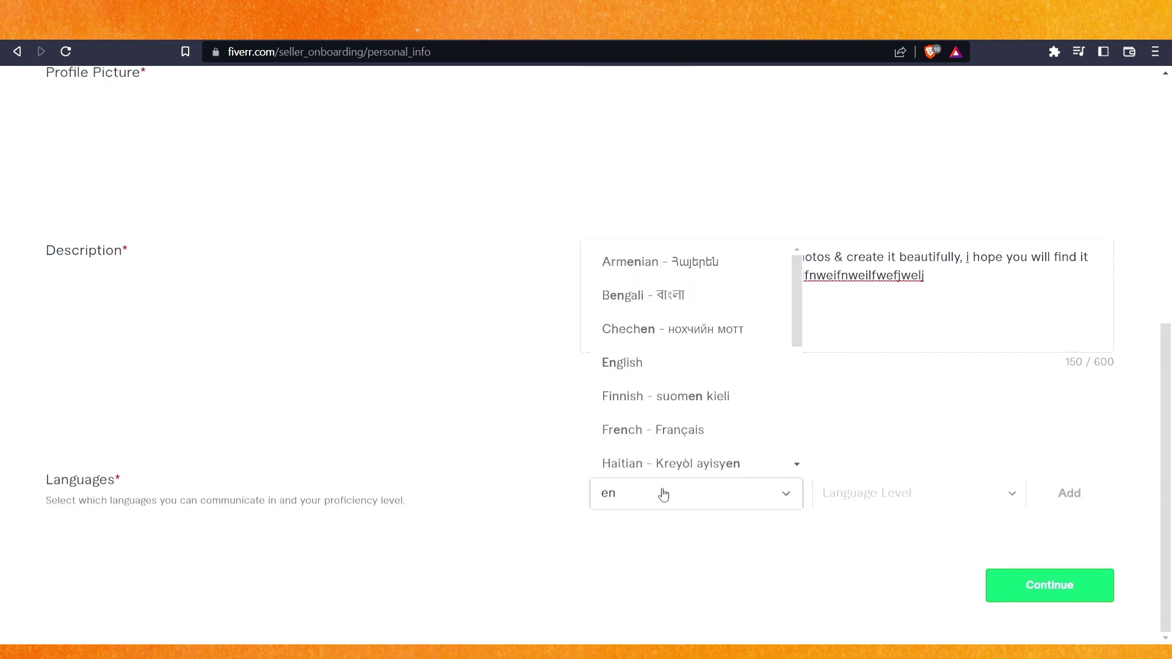
pyautogui.write('gli')
pyautogui.click(634, 457)
pyautogui.click(907, 505)
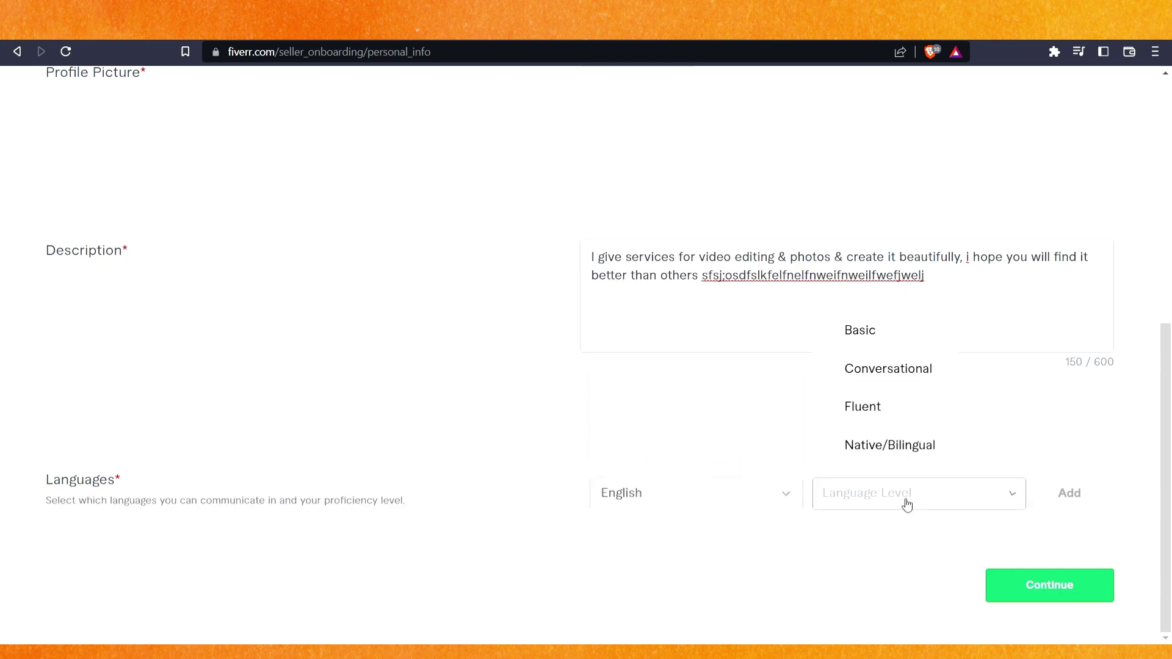
pyautogui.click(887, 445)
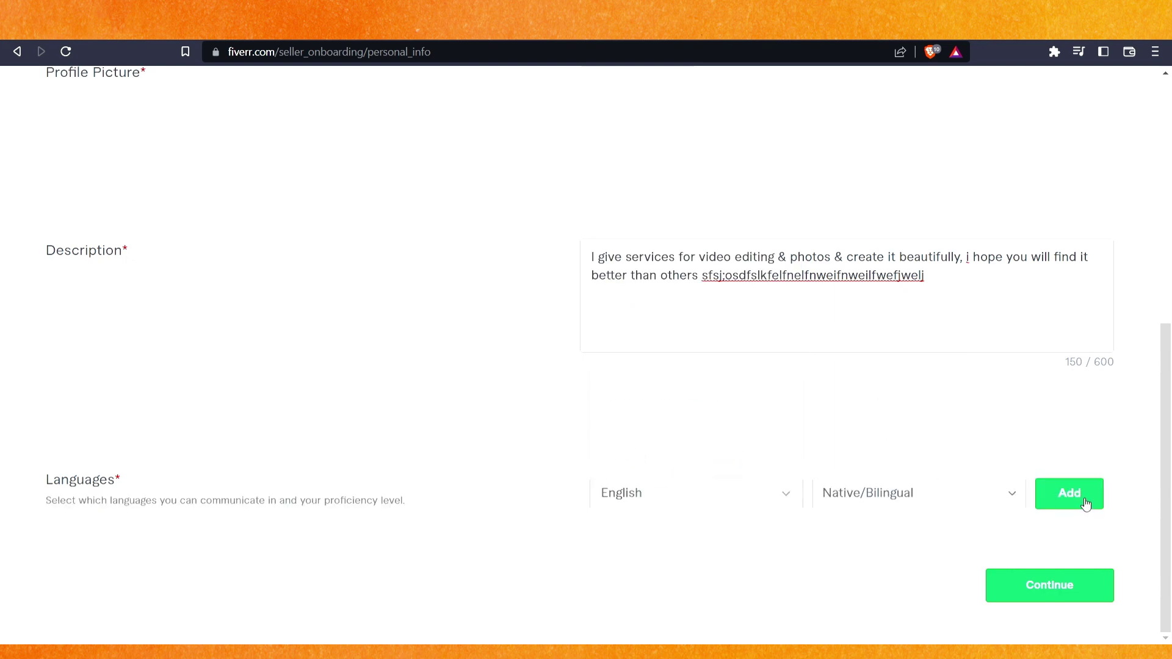
pyautogui.click(1083, 496)
pyautogui.click(1062, 596)
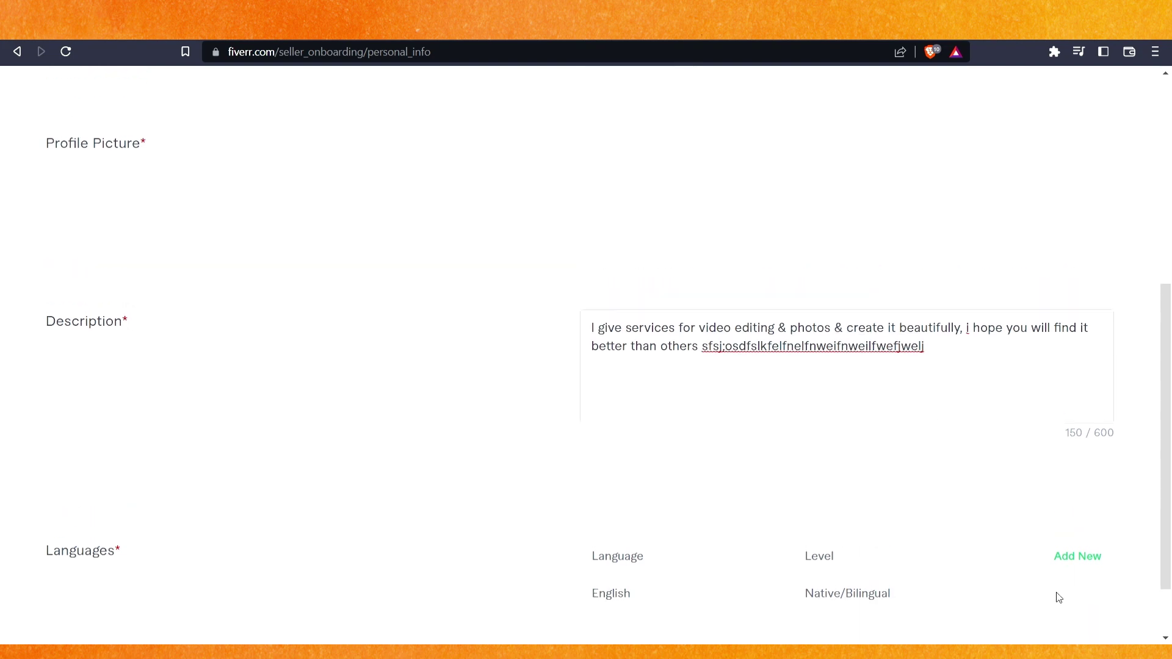
pyautogui.scroll(6, 914, 450)
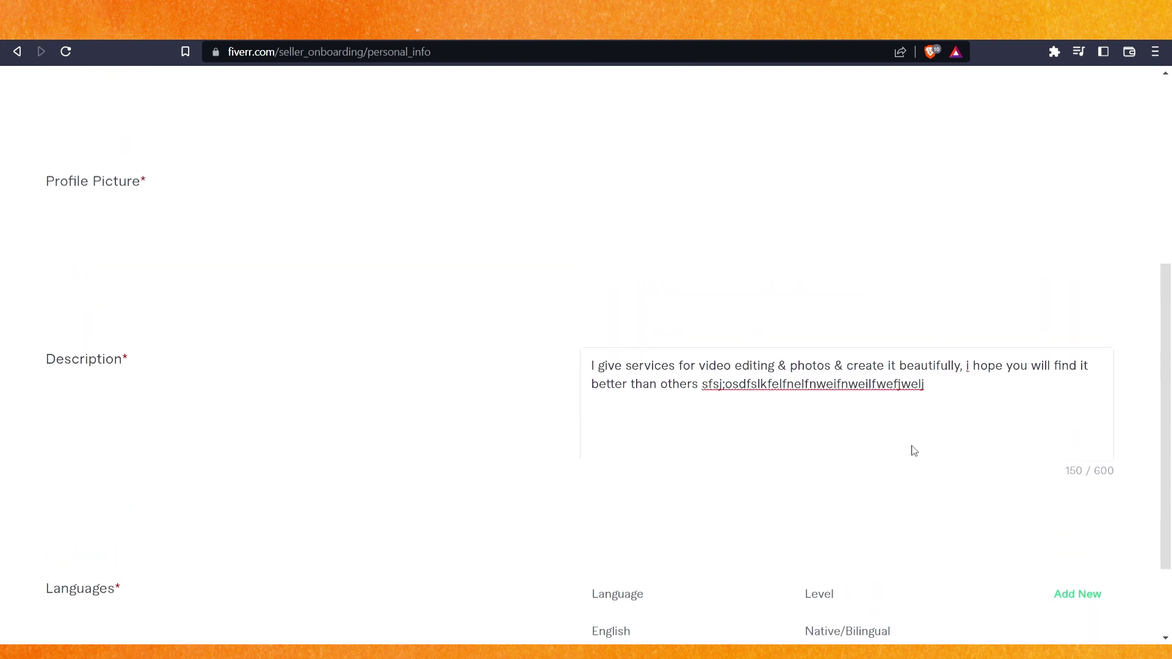
pyautogui.scroll(-7, 906, 450)
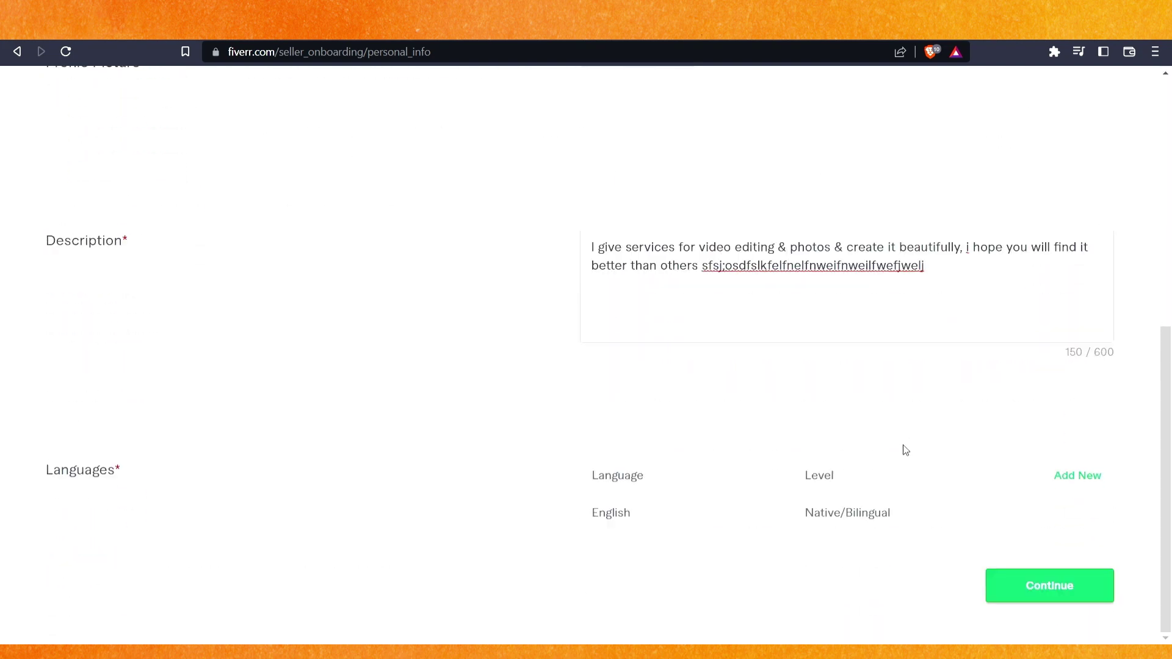
# Submit the completed Personal Info, with profile picture, to reach Professional Info at 20%
pyautogui.click(1046, 595)
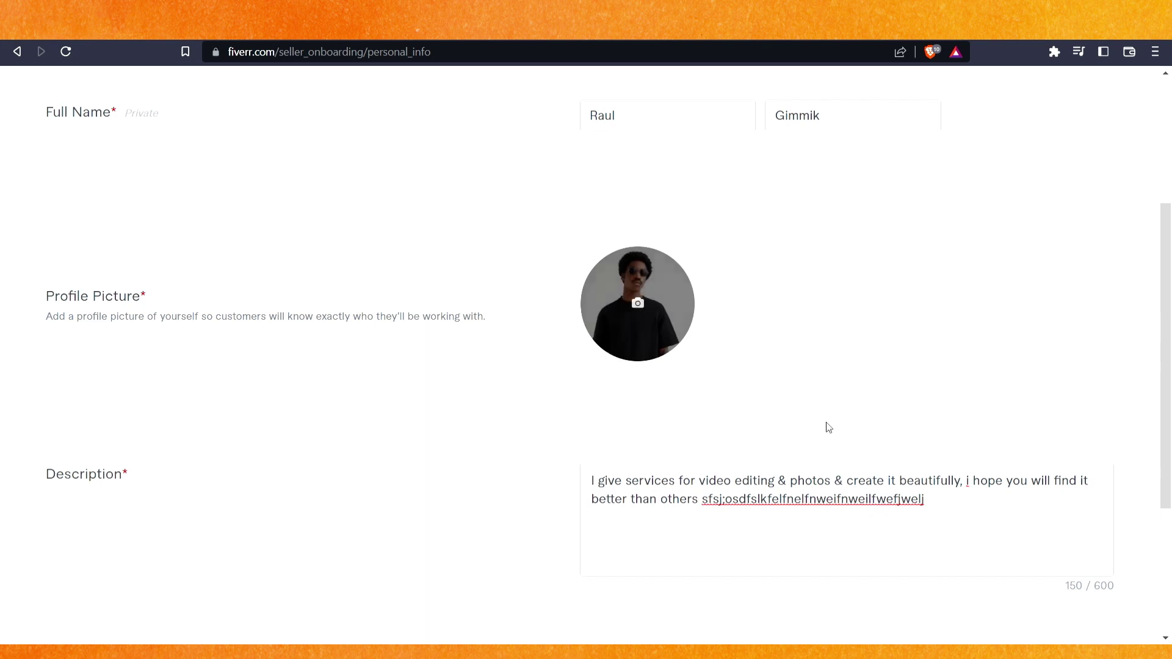
pyautogui.scroll(-4, 849, 448)
pyautogui.click(999, 592)
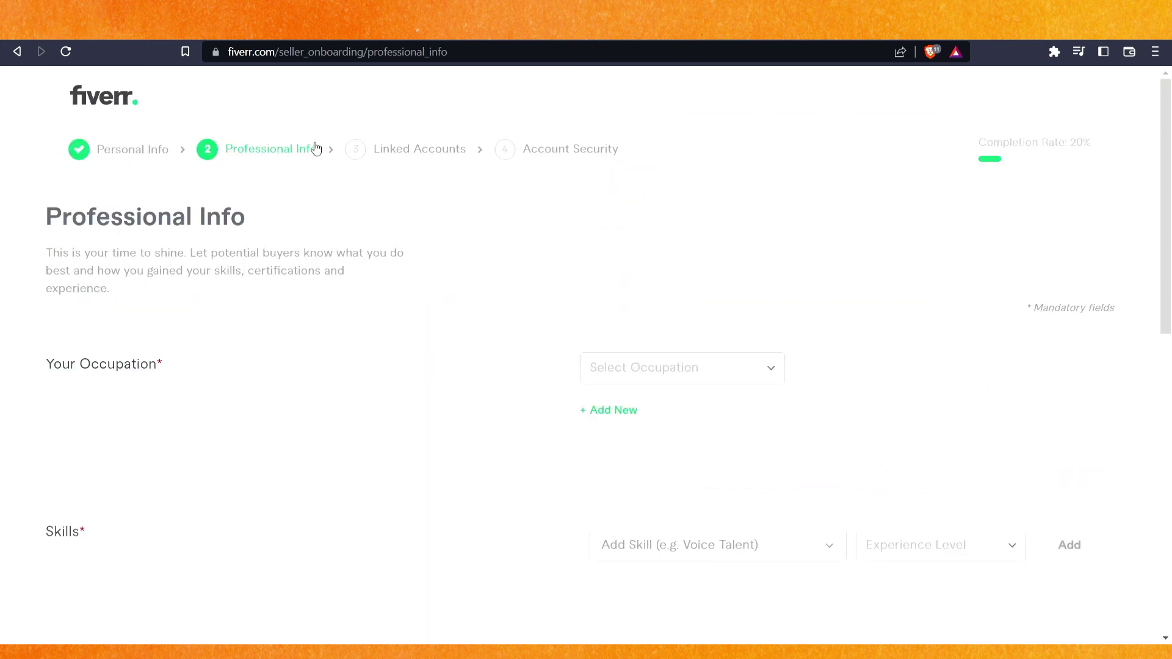
# Choose Digital Marketing as occupation with Content Marketing and Email Marketing skills
pyautogui.click(696, 369)
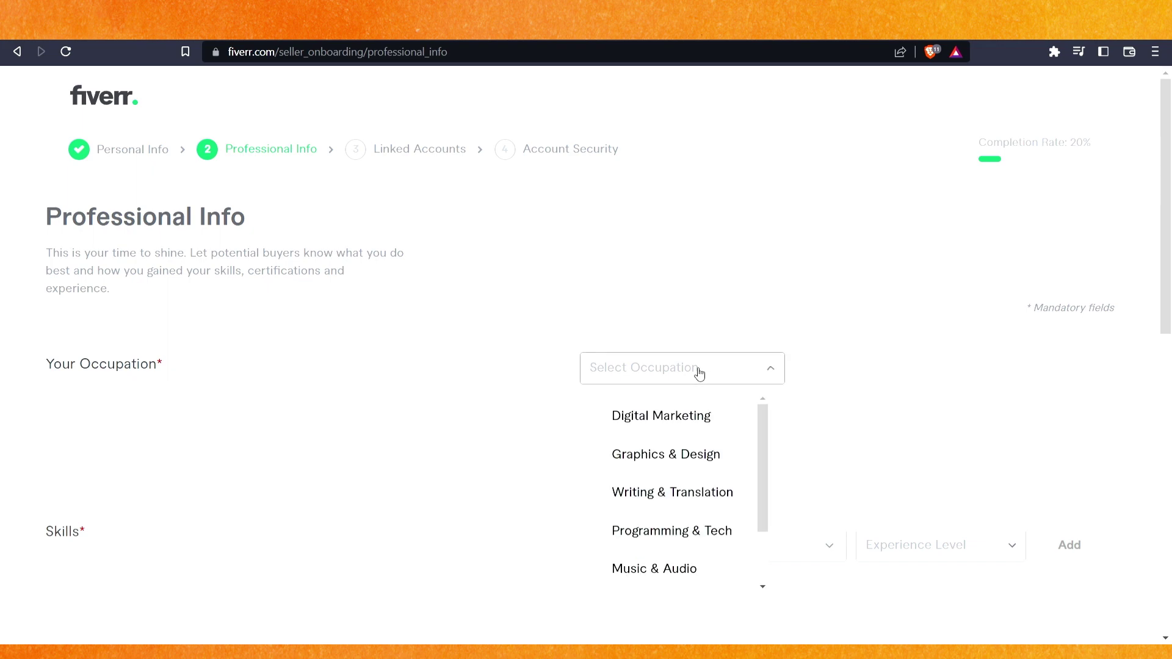
pyautogui.click(688, 414)
pyautogui.scroll(-3, 495, 419)
pyautogui.click(591, 296)
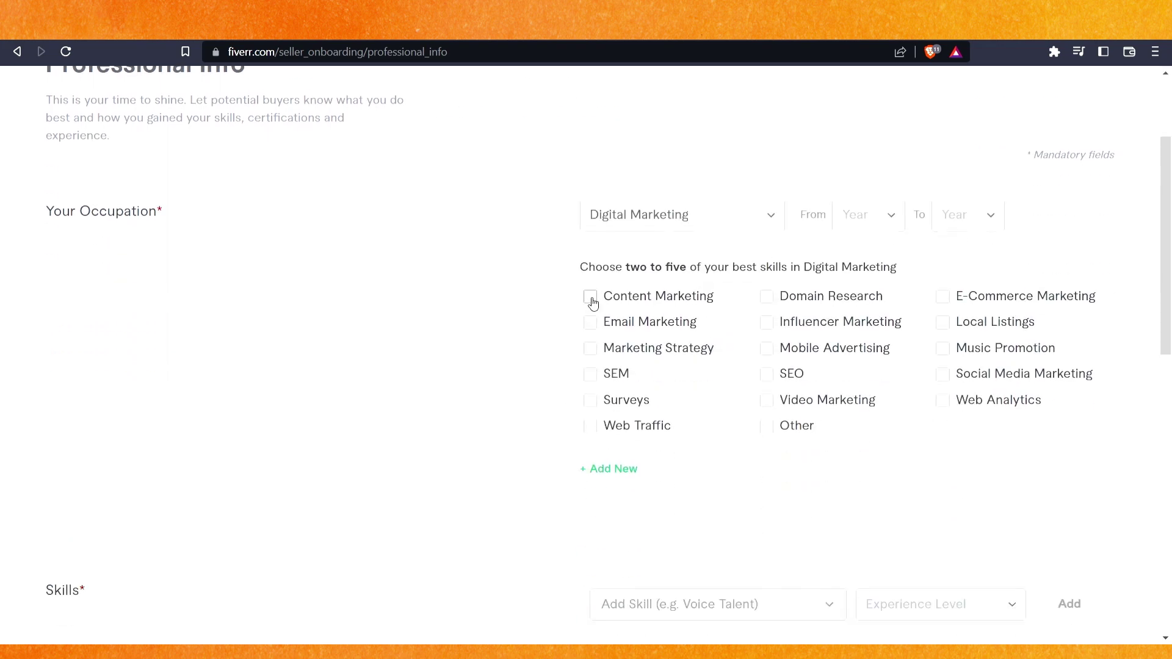
pyautogui.click(590, 322)
# Switch occupation to Video & Animation, marking Animation for Streamers, Intros & Outros, Lyric & Music Videos, Slideshows, Visual Effects
pyautogui.click(720, 226)
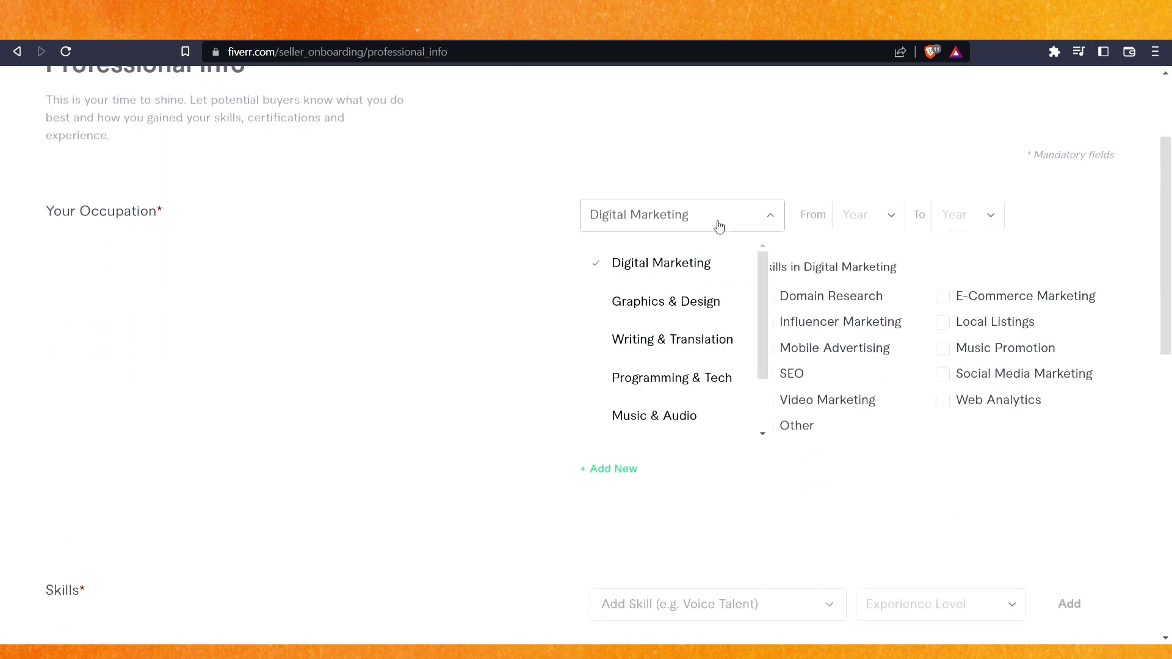
pyautogui.scroll(-1, 667, 393)
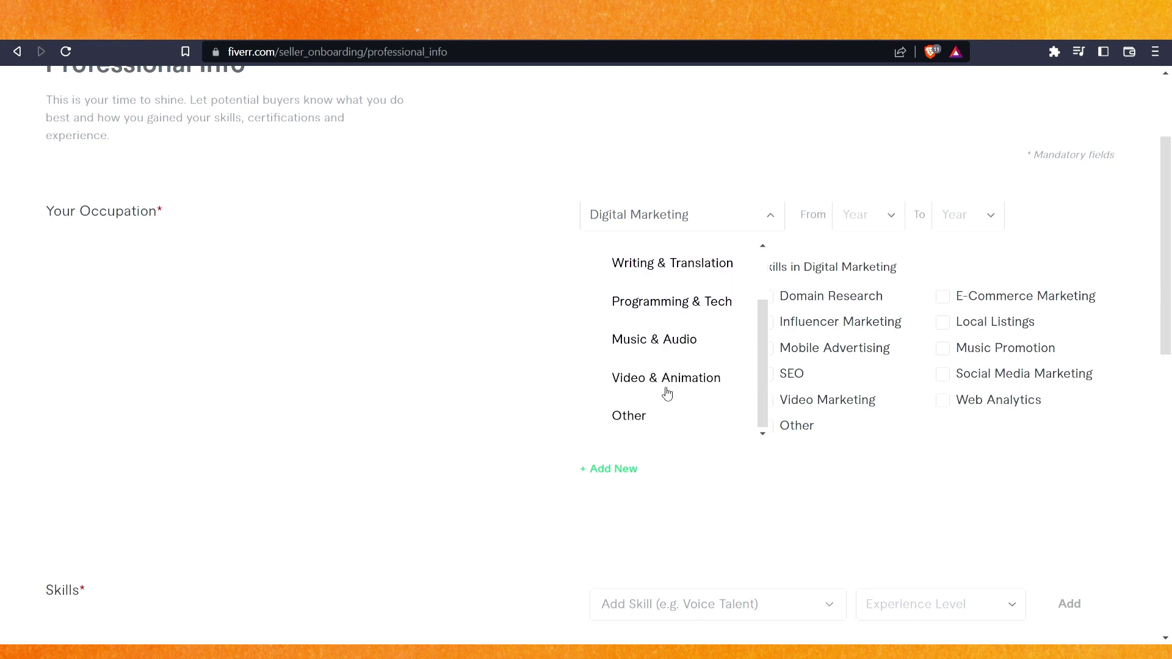
pyautogui.click(669, 382)
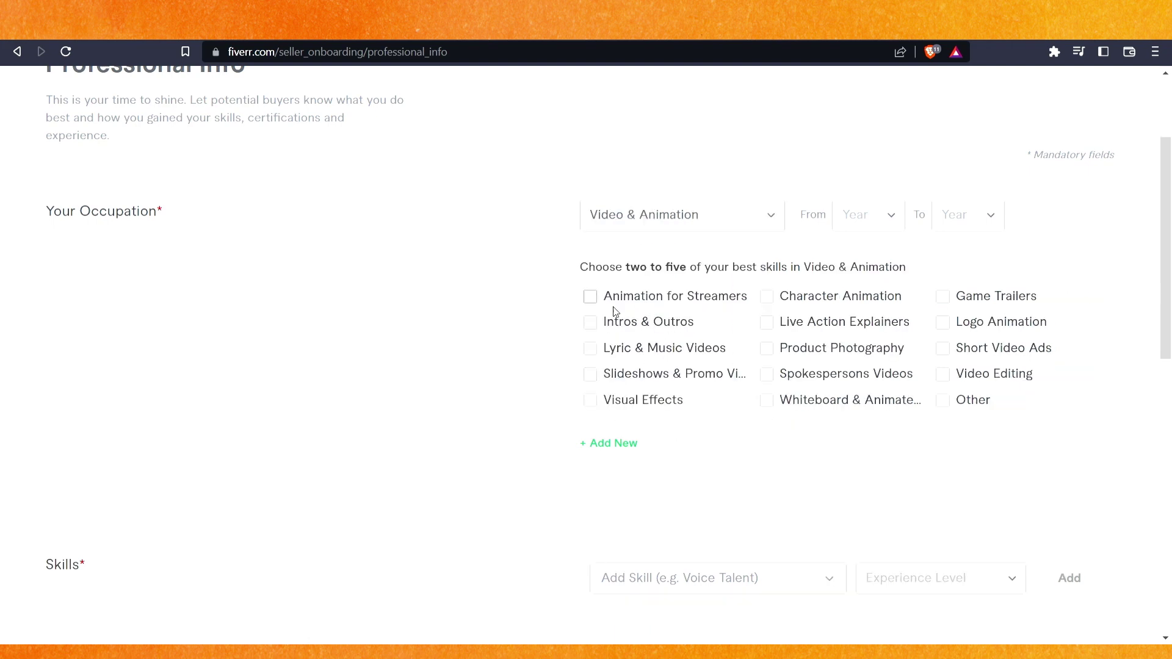
pyautogui.click(594, 297)
pyautogui.click(594, 323)
pyautogui.click(595, 349)
pyautogui.click(595, 375)
pyautogui.click(592, 401)
pyautogui.scroll(-3, 721, 423)
pyautogui.scroll(4, 801, 362)
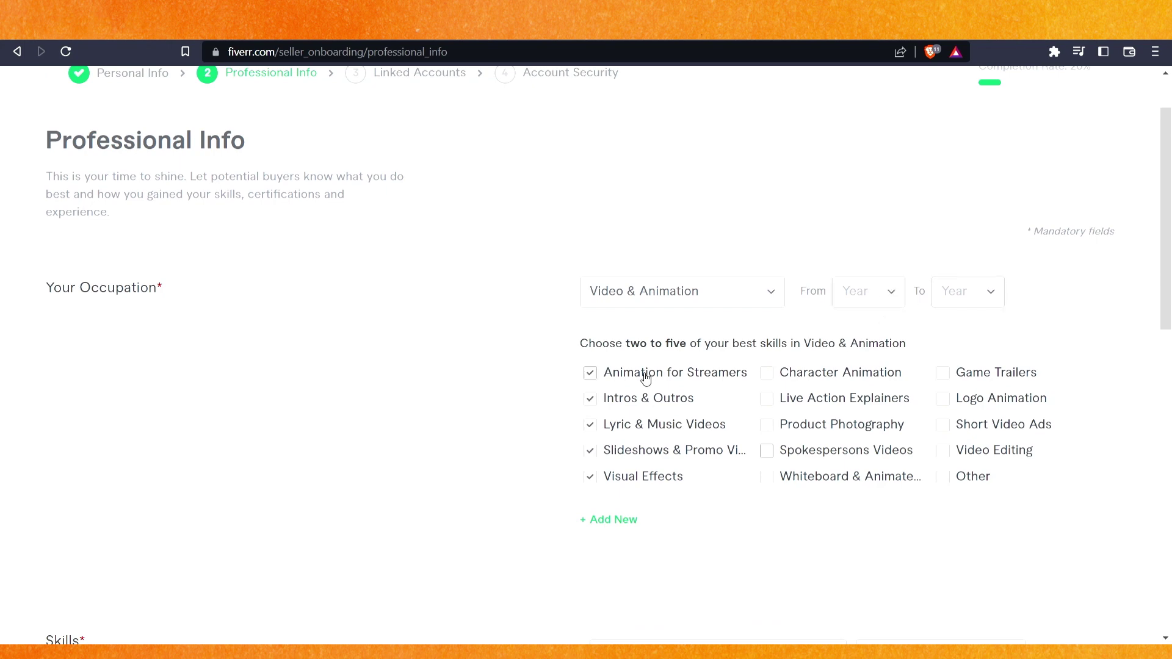
# Set the occupation years from 1995 to 2007
pyautogui.click(891, 299)
pyautogui.scroll(1, 890, 360)
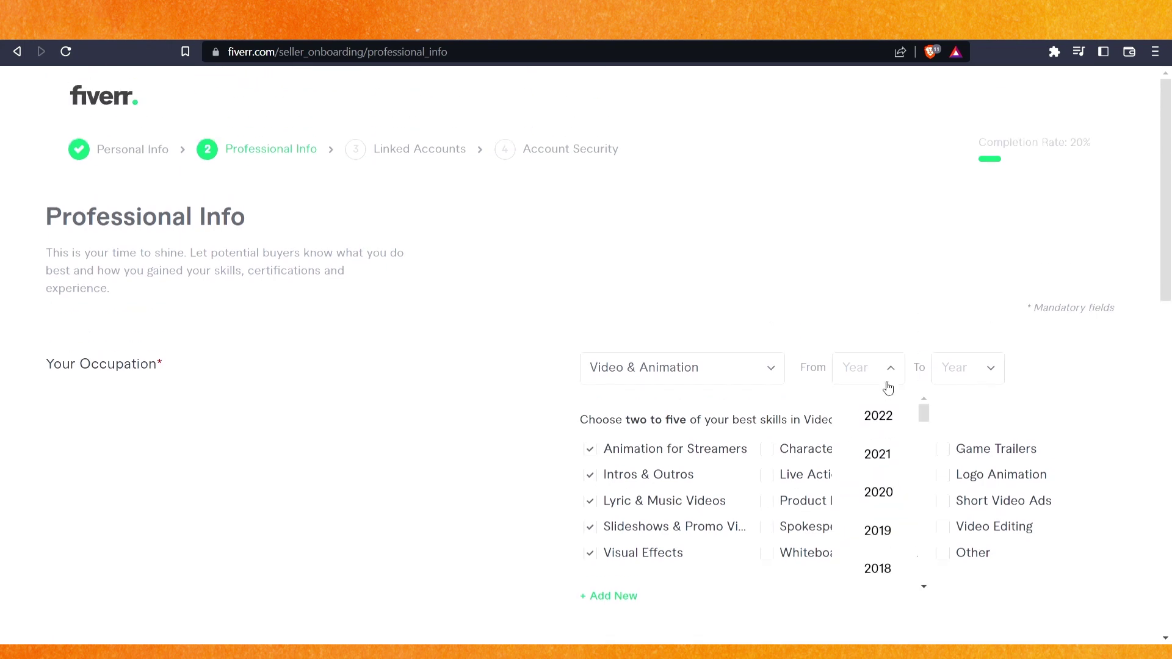
pyautogui.scroll(-10, 889, 428)
pyautogui.click(879, 532)
pyautogui.click(965, 367)
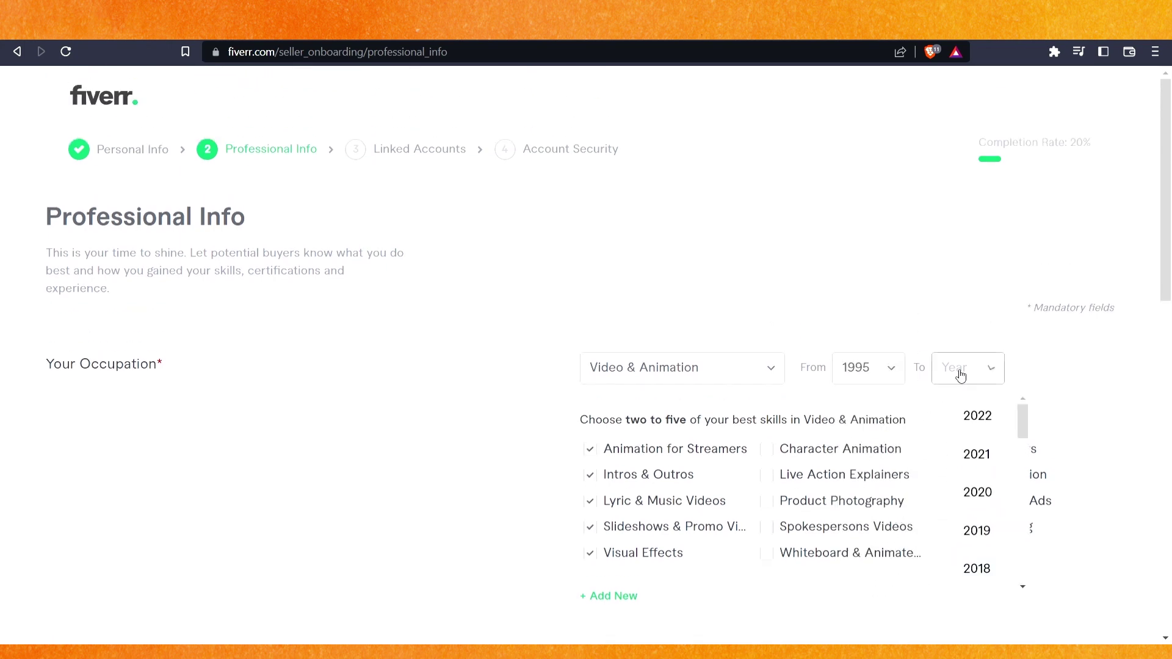
pyautogui.scroll(-5, 983, 525)
pyautogui.click(988, 530)
pyautogui.scroll(-8, 735, 434)
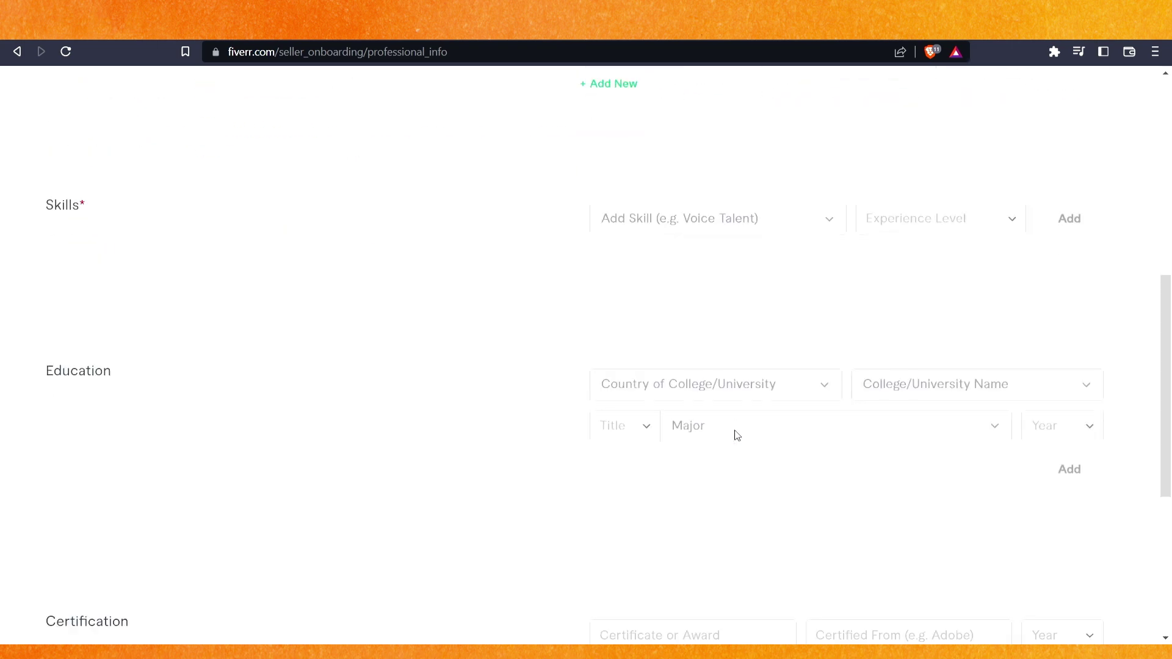
pyautogui.scroll(2, 736, 434)
# Enter voiceover as a skill at Expert level
pyautogui.click(741, 363)
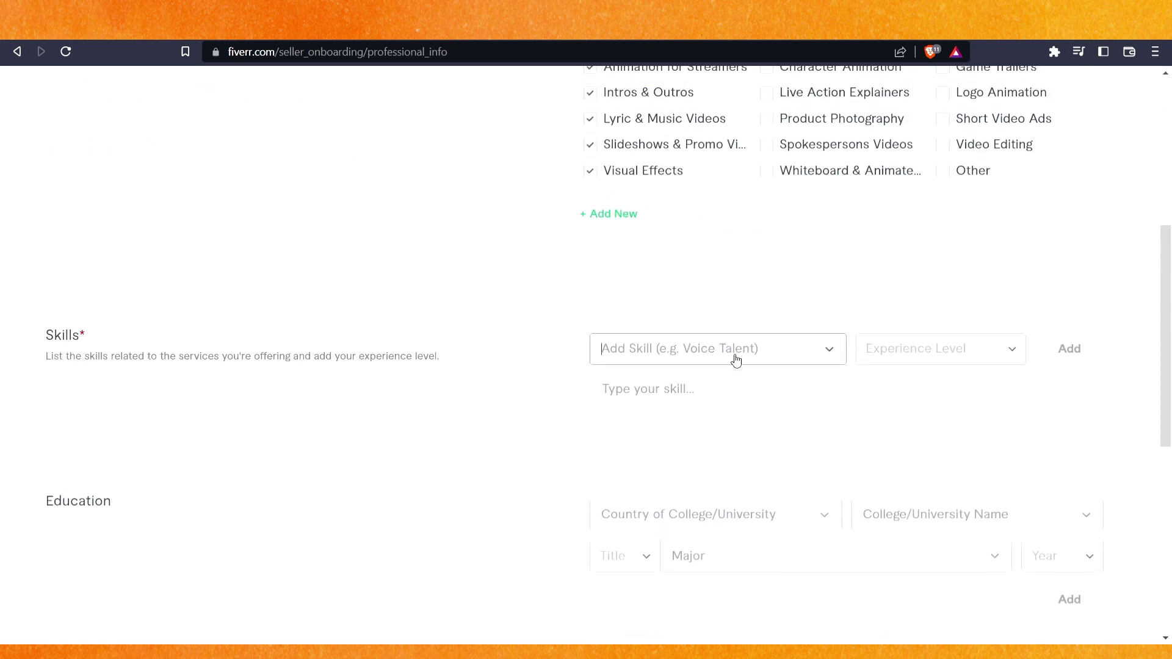
pyautogui.write('v')
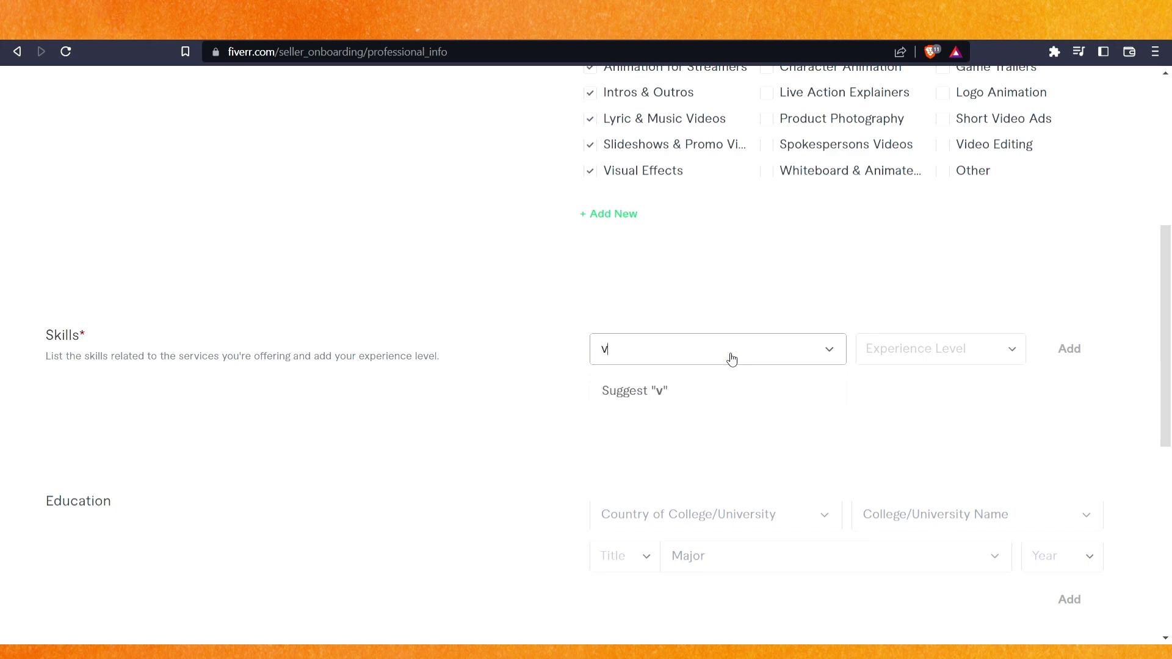
pyautogui.write('oiceover')
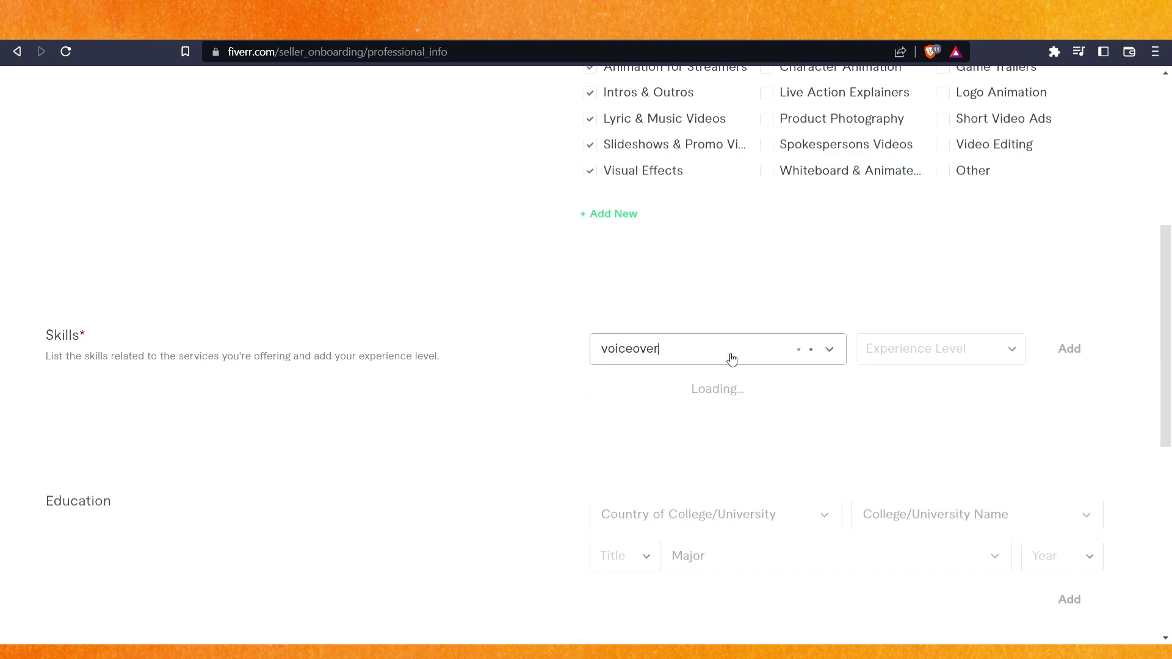
pyautogui.click(742, 396)
pyautogui.click(912, 358)
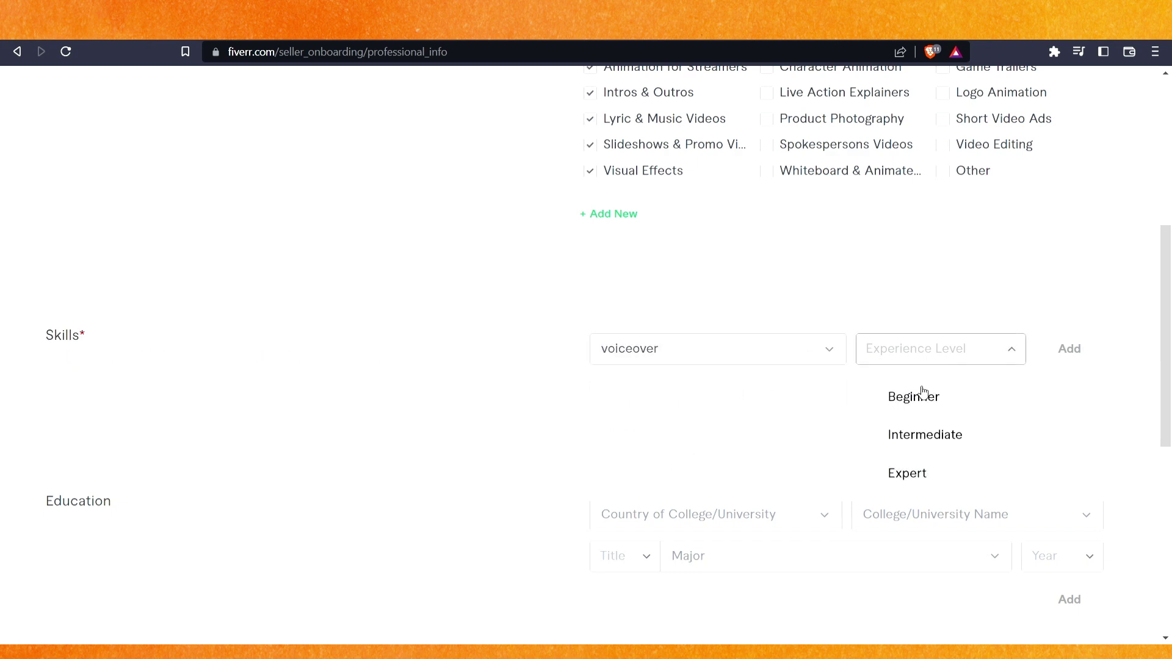
pyautogui.click(929, 473)
pyautogui.scroll(-2, 679, 446)
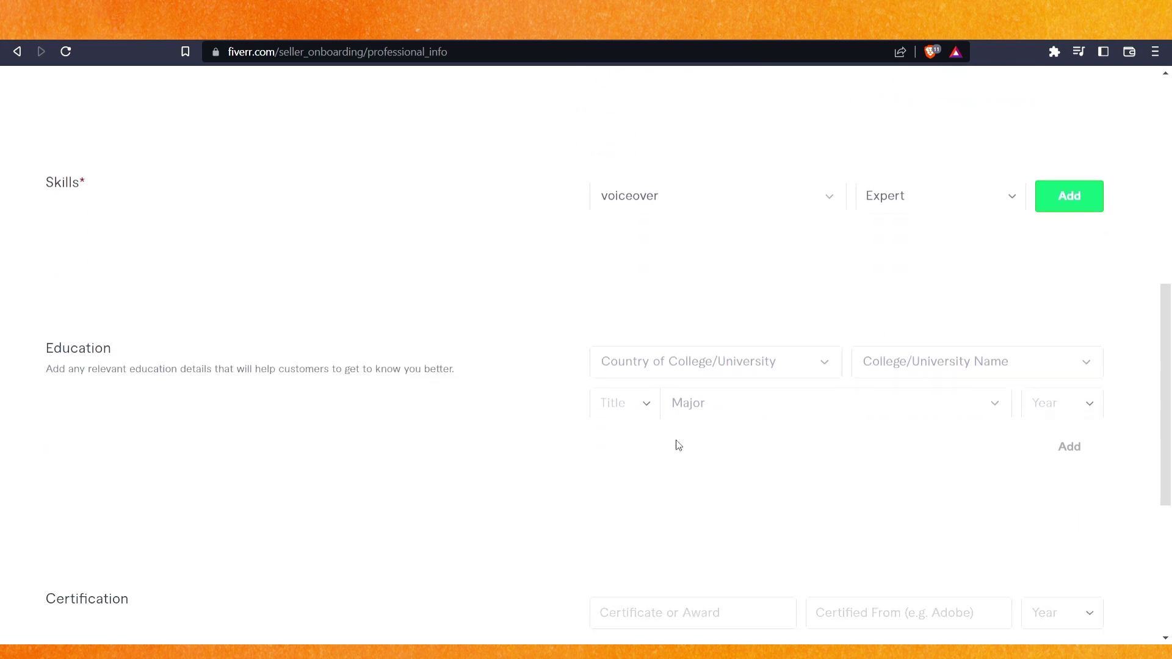
# Set education to Ukraine, St Xavier's college,mumbai, graduating in 2023
pyautogui.click(728, 360)
pyautogui.write('u')
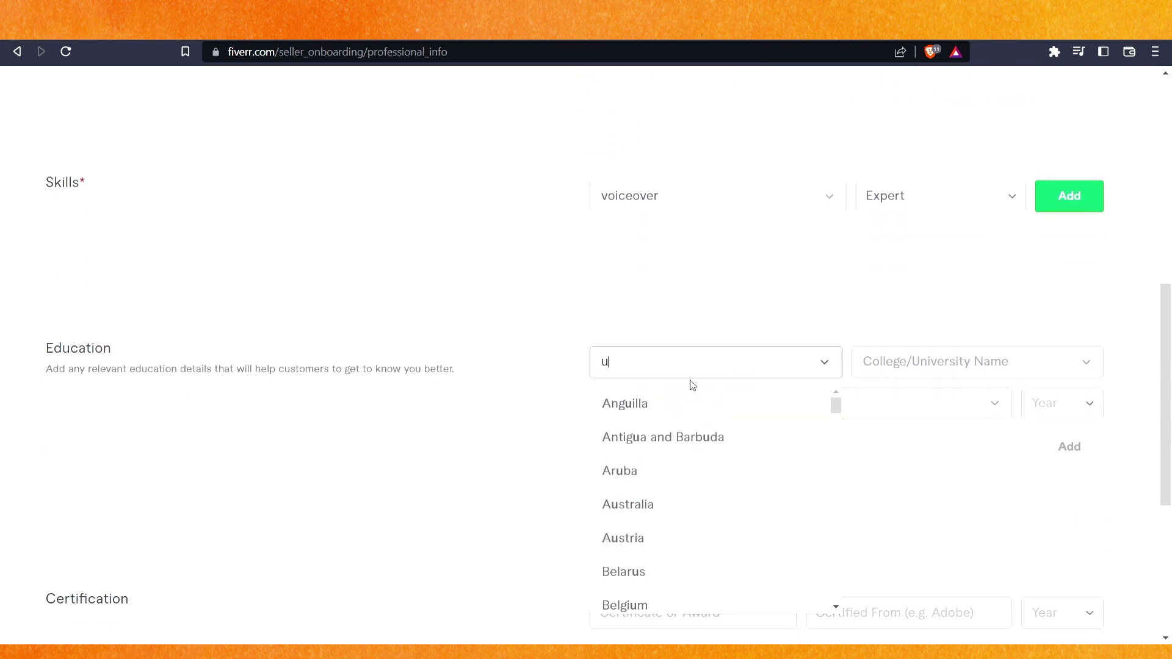
pyautogui.write('k')
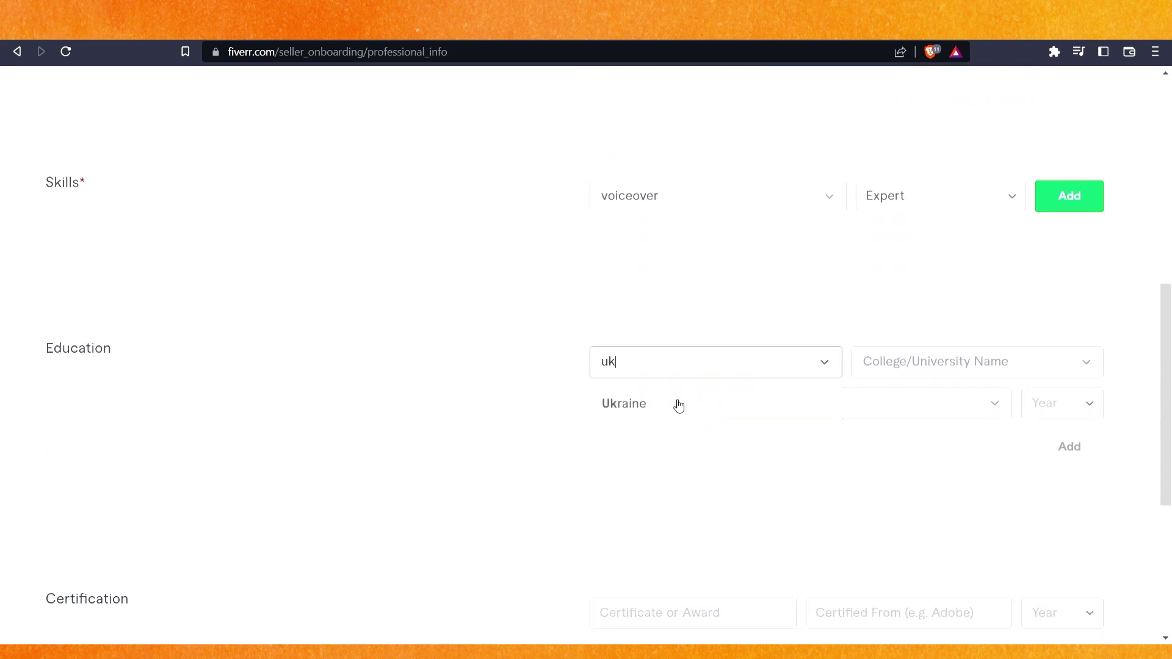
pyautogui.click(675, 404)
pyautogui.scroll(1, 916, 403)
pyautogui.click(931, 453)
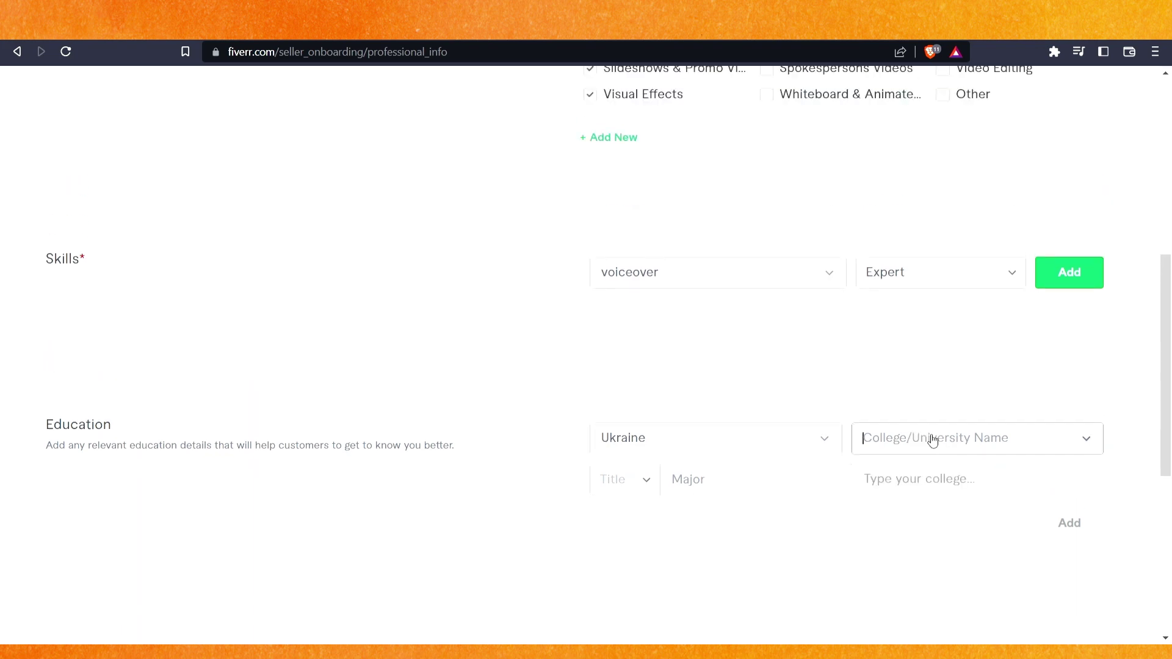
pyautogui.write('s')
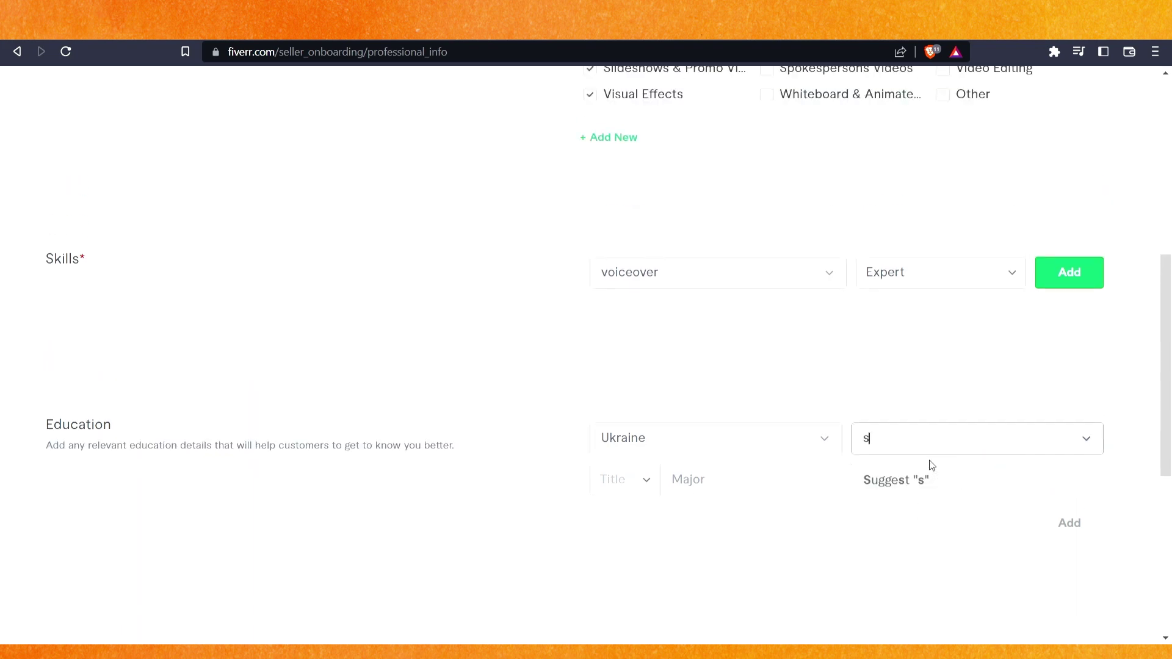
pyautogui.click(931, 479)
pyautogui.click(1042, 479)
pyautogui.click(1064, 435)
pyautogui.scroll(-4, 820, 536)
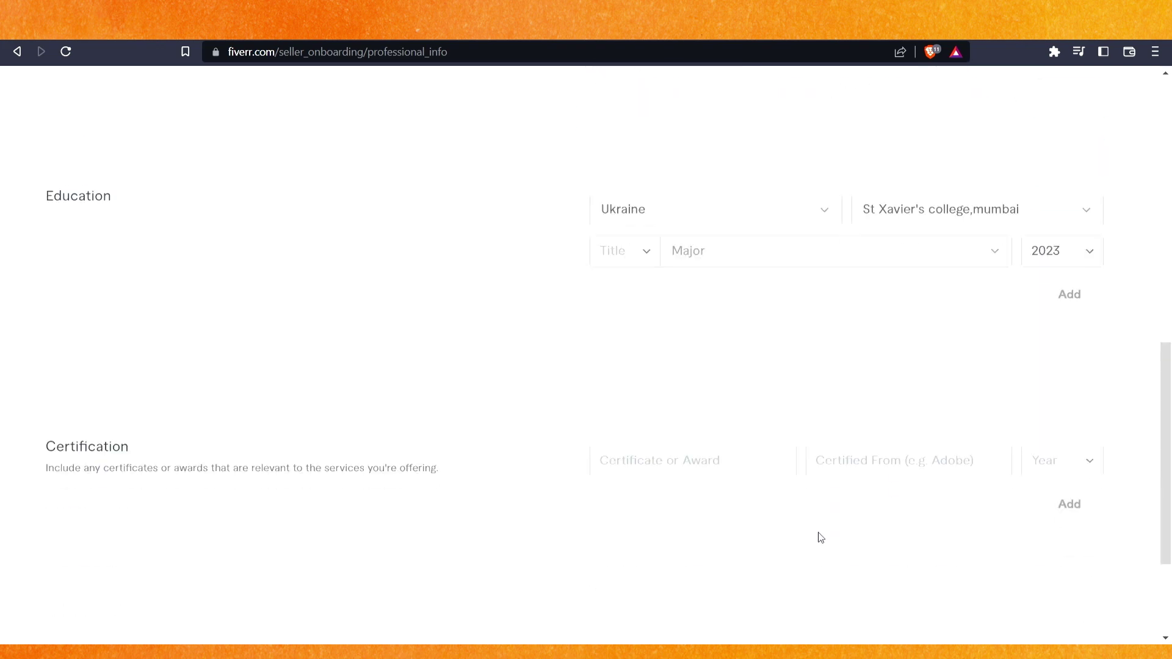
pyautogui.scroll(4, 1033, 544)
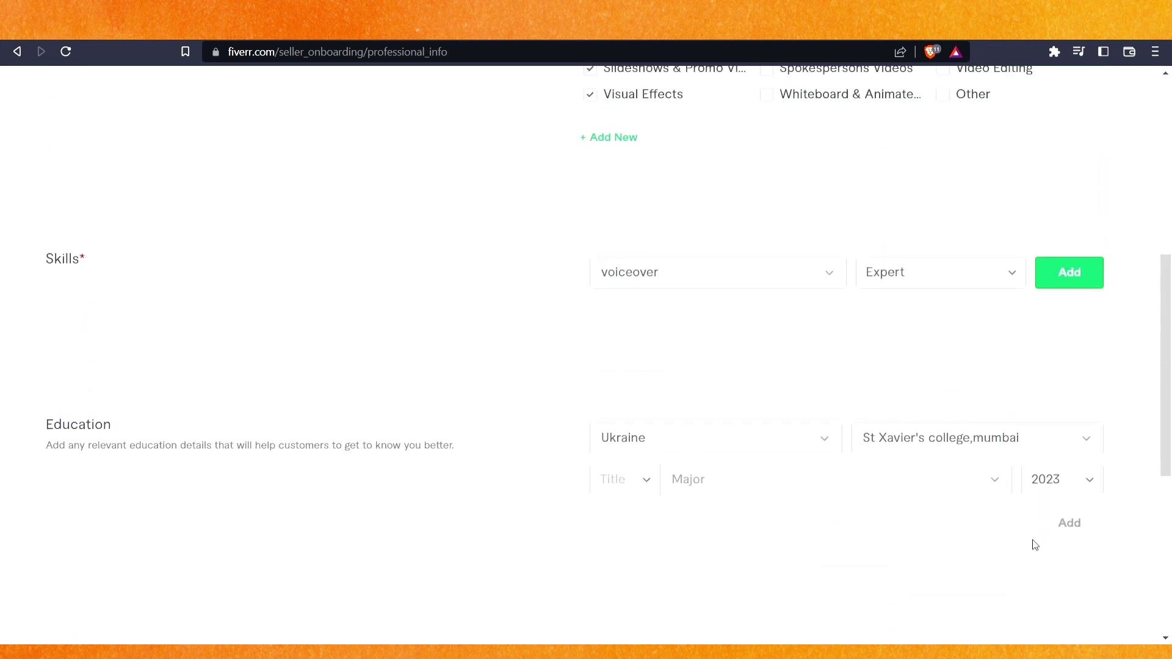
# Add the voiceover skill and set the education major to bsccomputer science
pyautogui.click(1043, 275)
pyautogui.scroll(5, 916, 342)
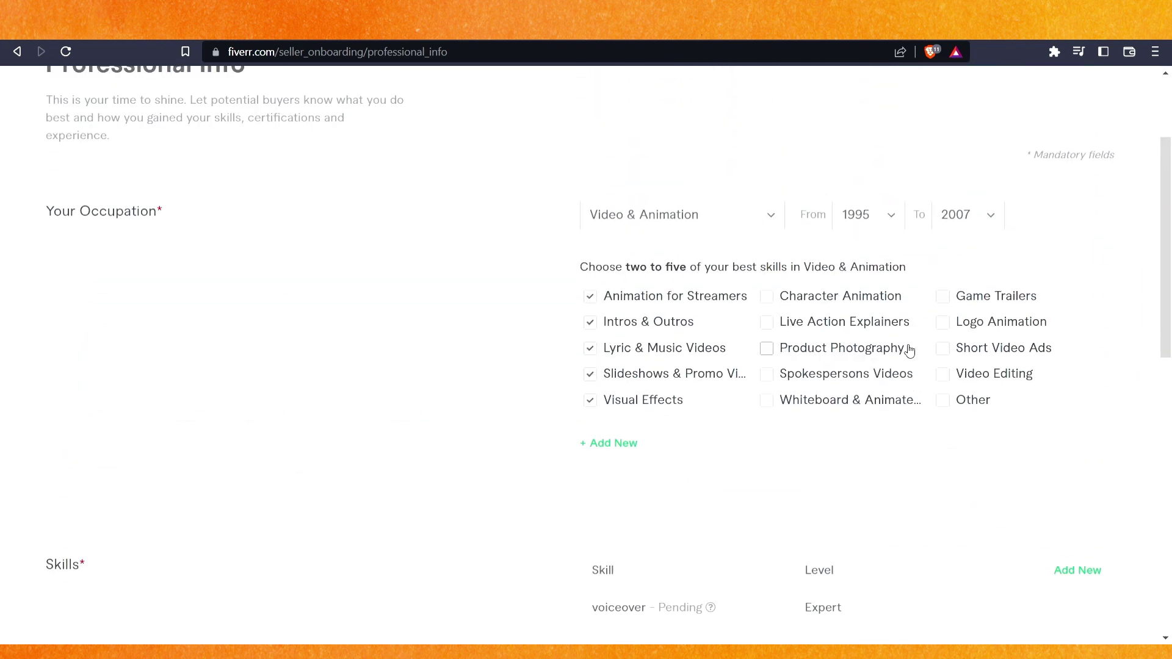
pyautogui.scroll(-7, 967, 480)
pyautogui.scroll(2, 1032, 441)
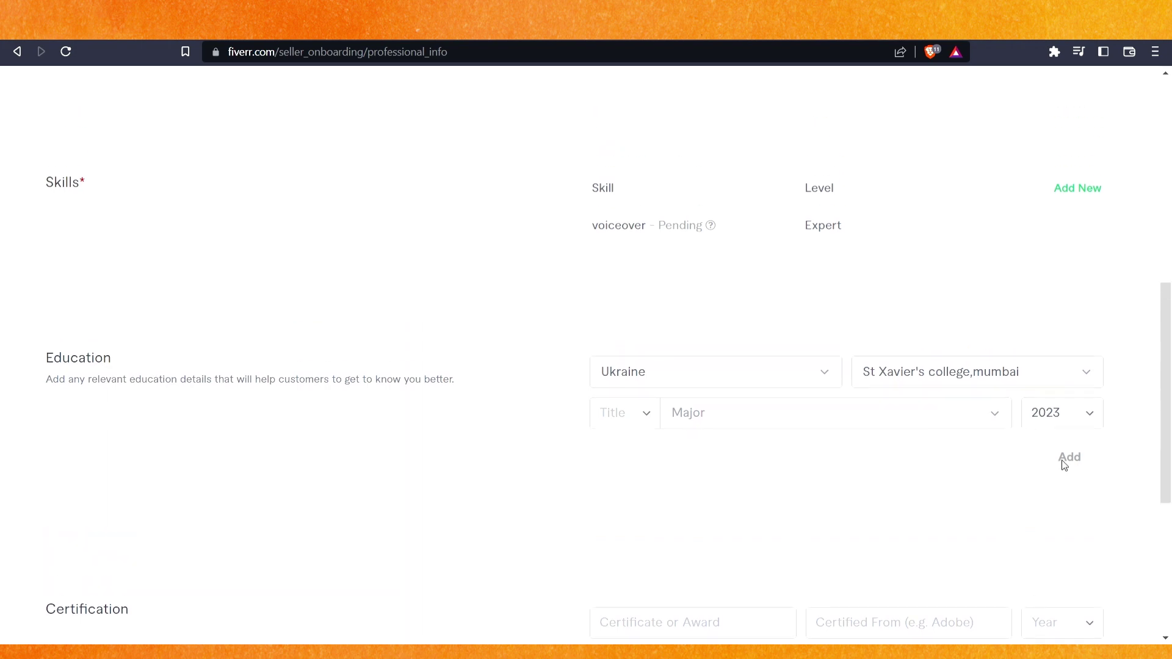
pyautogui.click(920, 408)
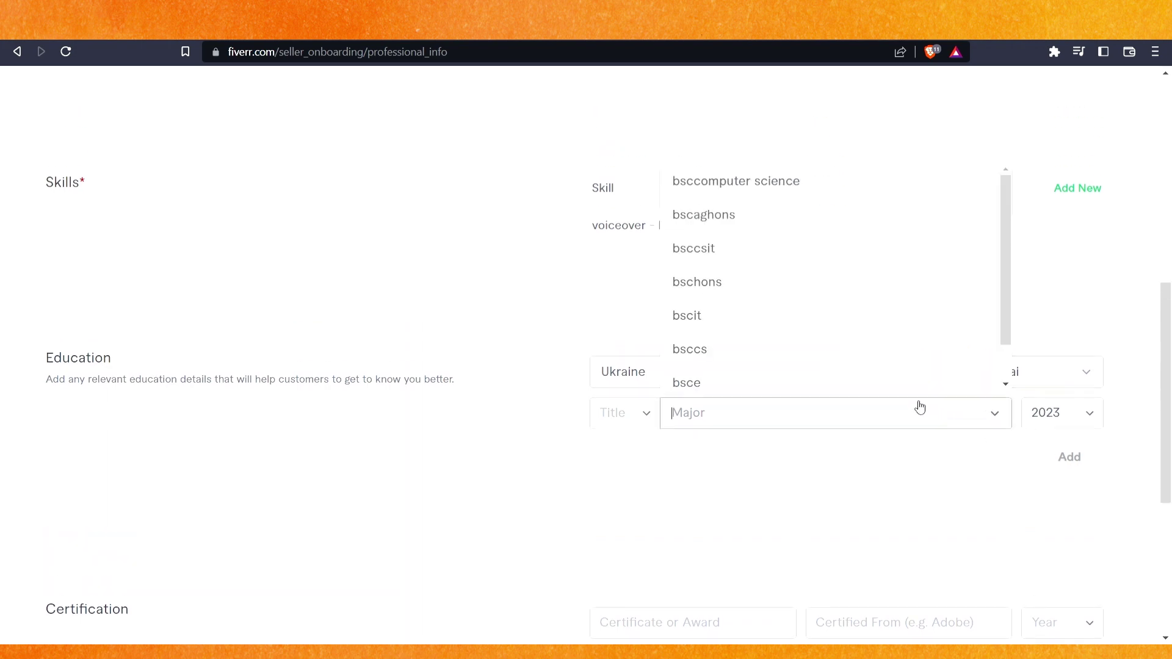
pyautogui.click(707, 217)
pyautogui.click(790, 411)
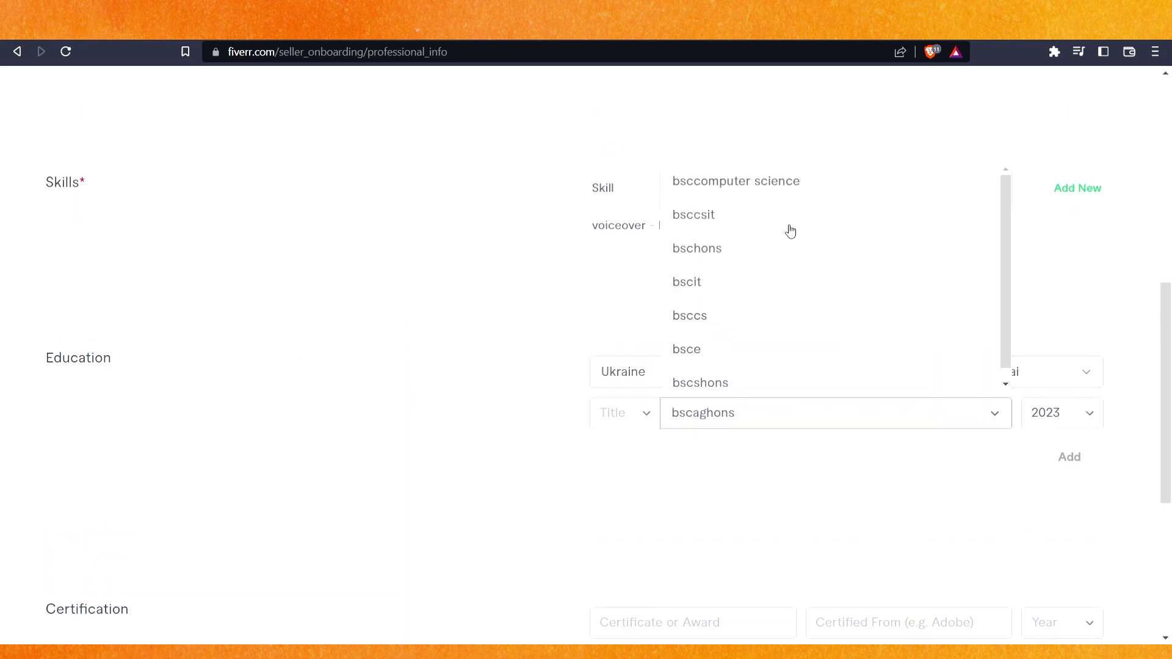
pyautogui.click(775, 181)
pyautogui.scroll(-5, 1040, 471)
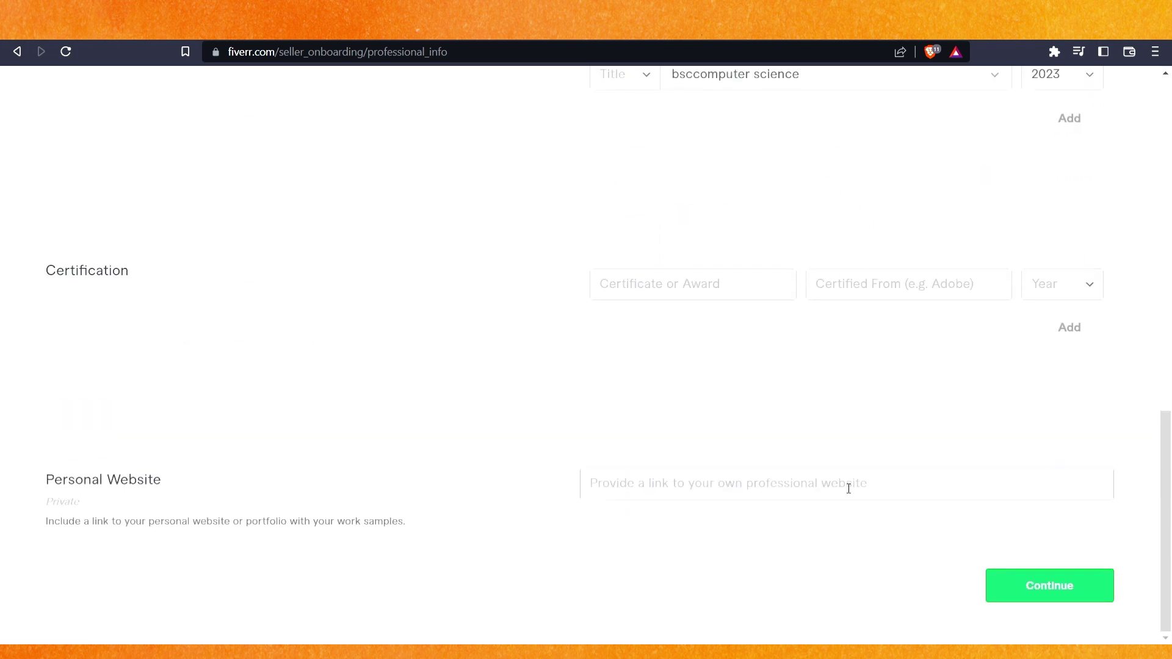
# Submit Professional Info and skip linking accounts
pyautogui.click(1062, 591)
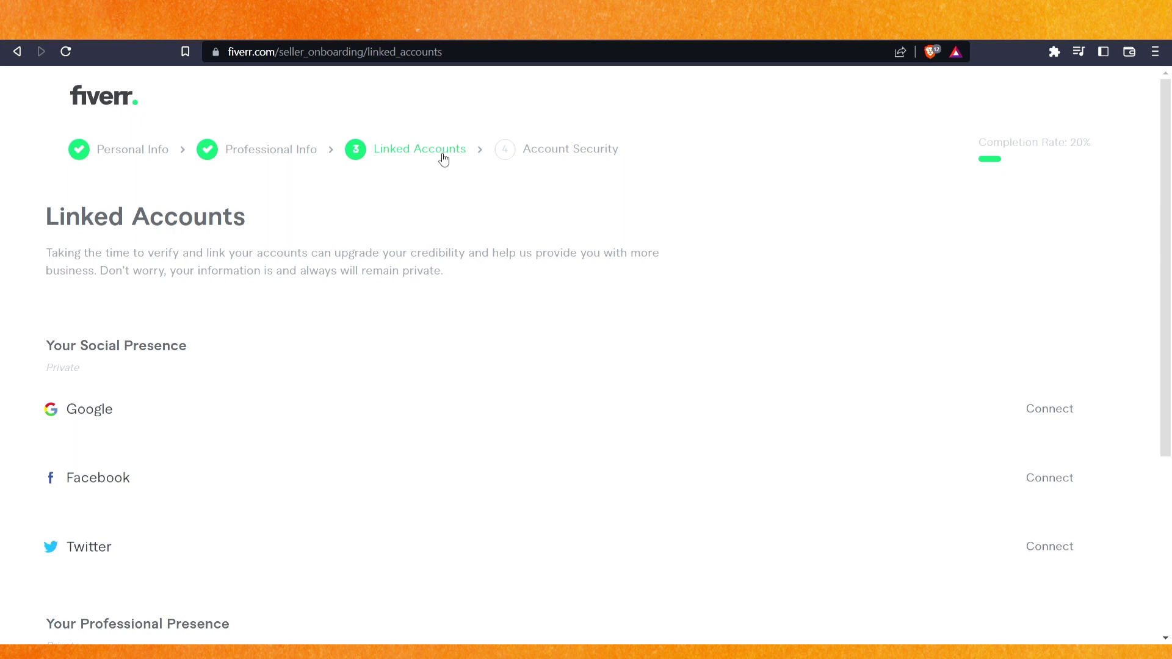
pyautogui.scroll(-4, 452, 196)
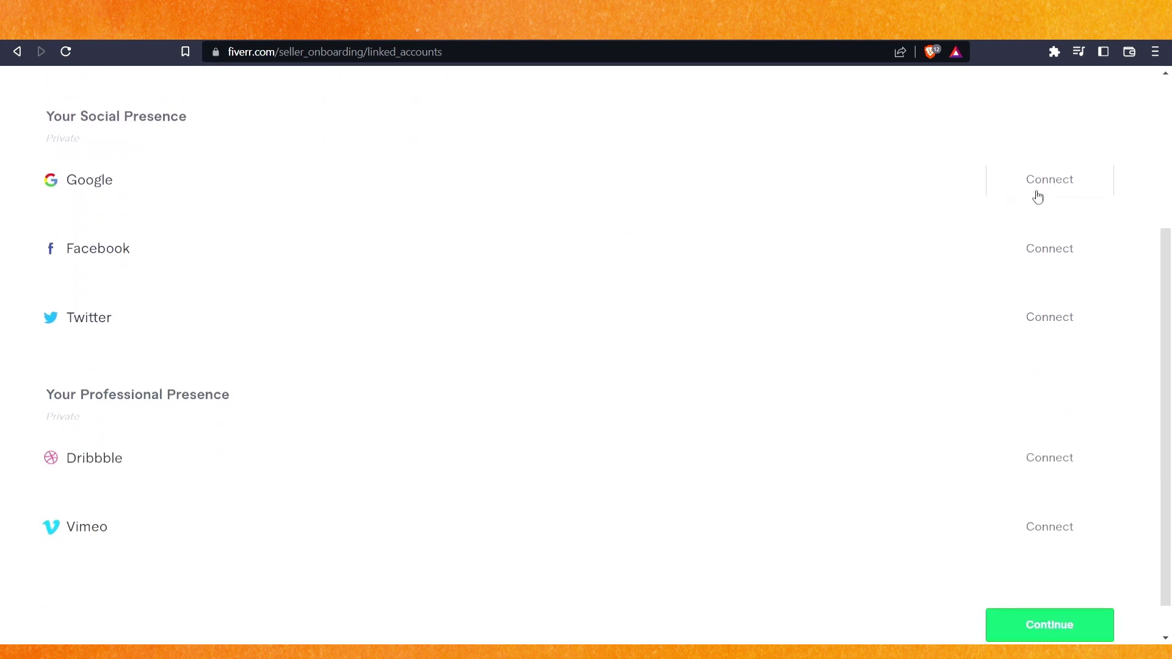
pyautogui.click(1052, 587)
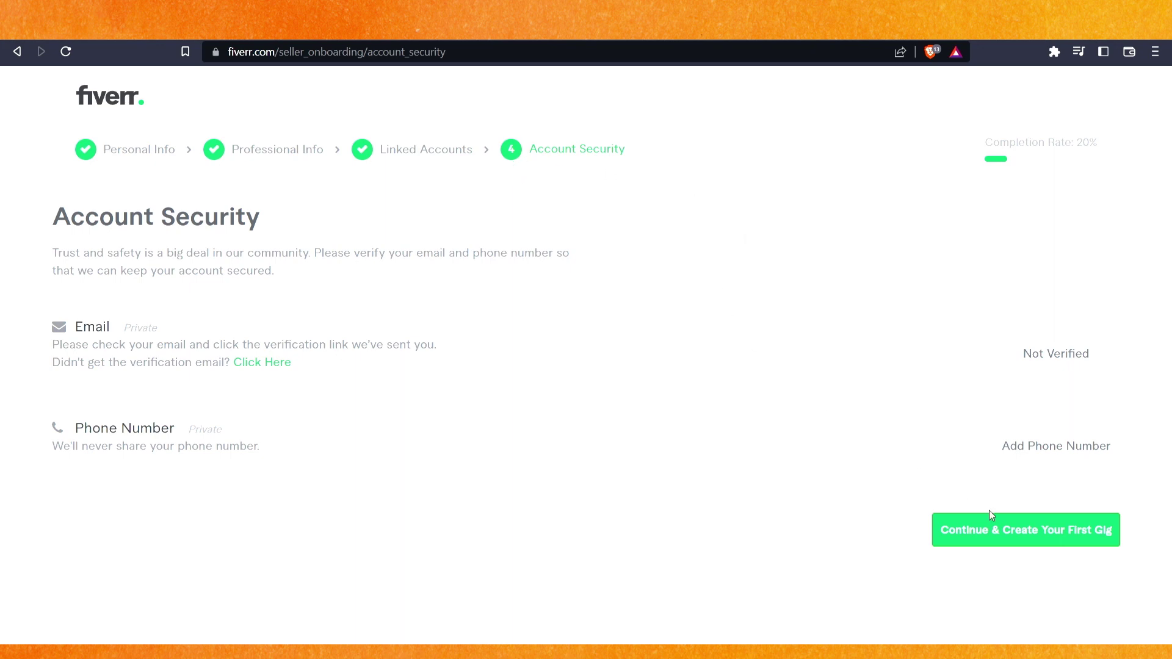
# Attempt Continue & Create Your First Gig, then close the 'You're almost done!' reminder
pyautogui.click(1015, 532)
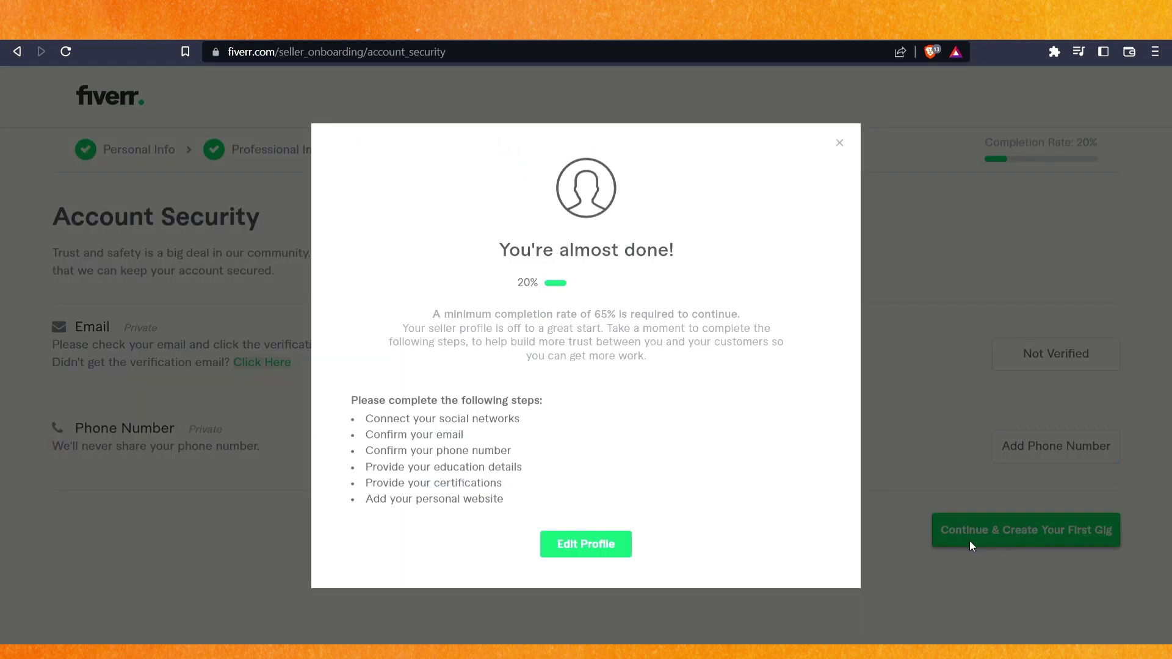
pyautogui.click(595, 543)
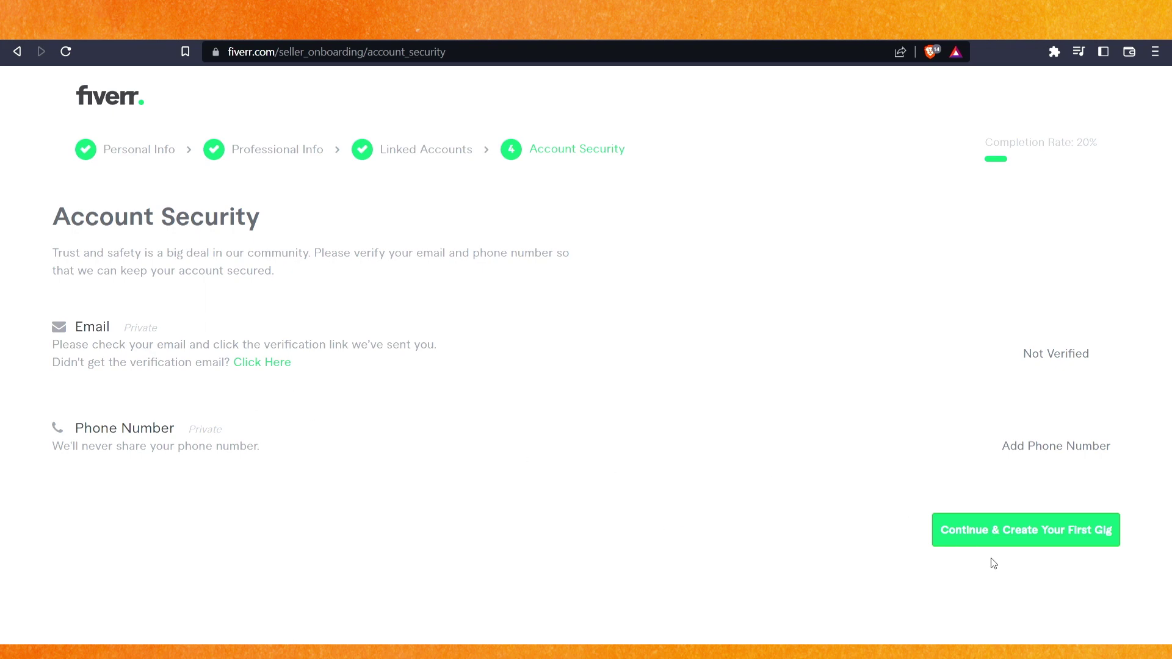
pyautogui.click(1018, 538)
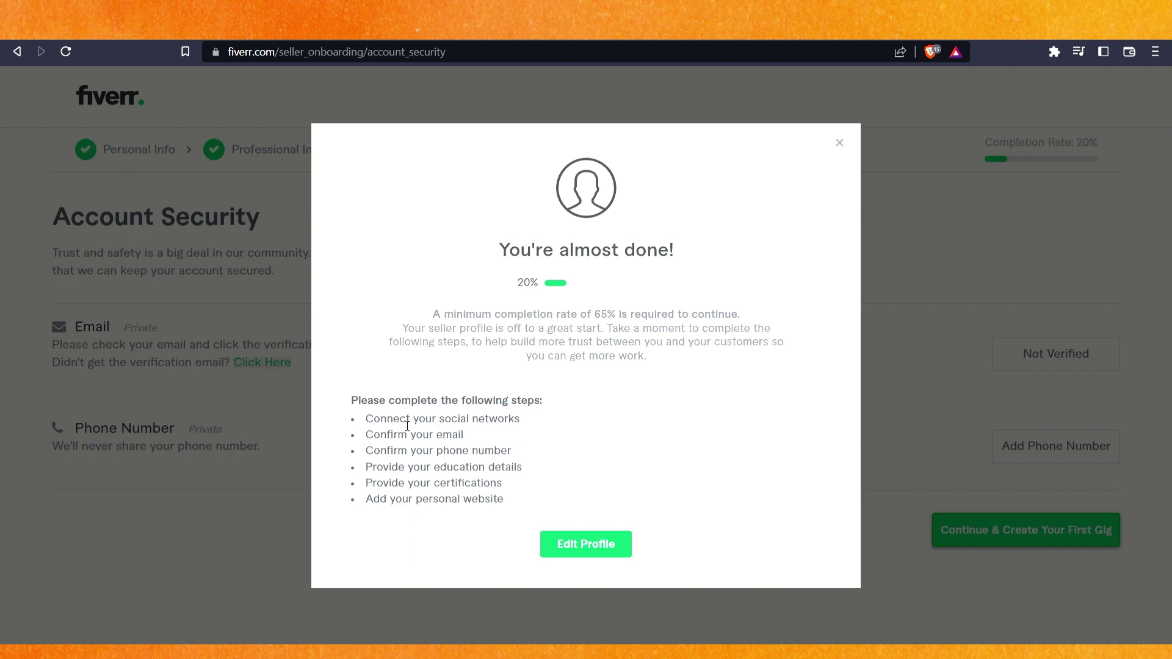
pyautogui.moveTo(397, 420); pyautogui.dragTo(558, 486)
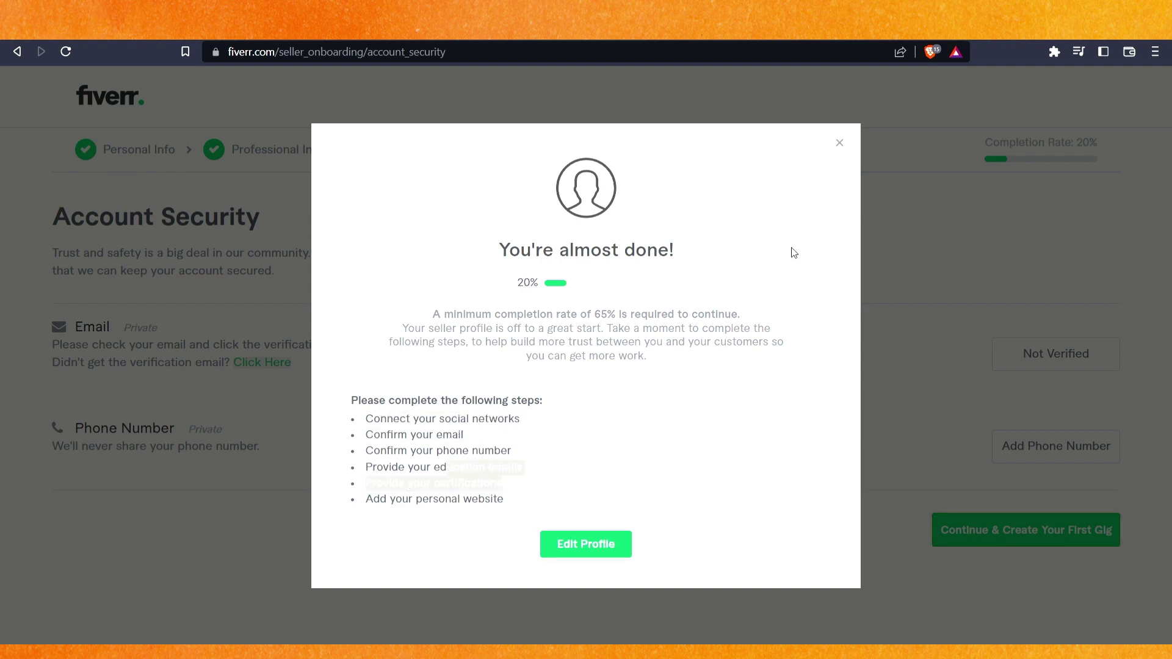
pyautogui.click(840, 143)
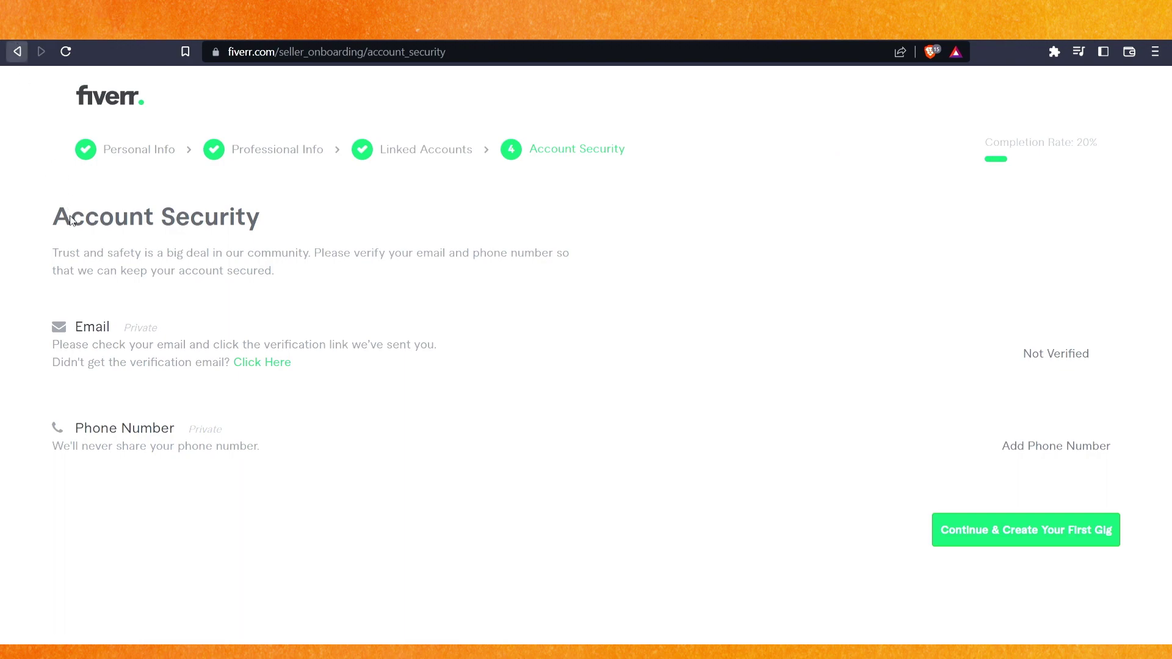
# Open the gig 'I will increase domain rating dr ahrefs and ahrefs ur rating'
pyautogui.scroll(-5, 205, 318)
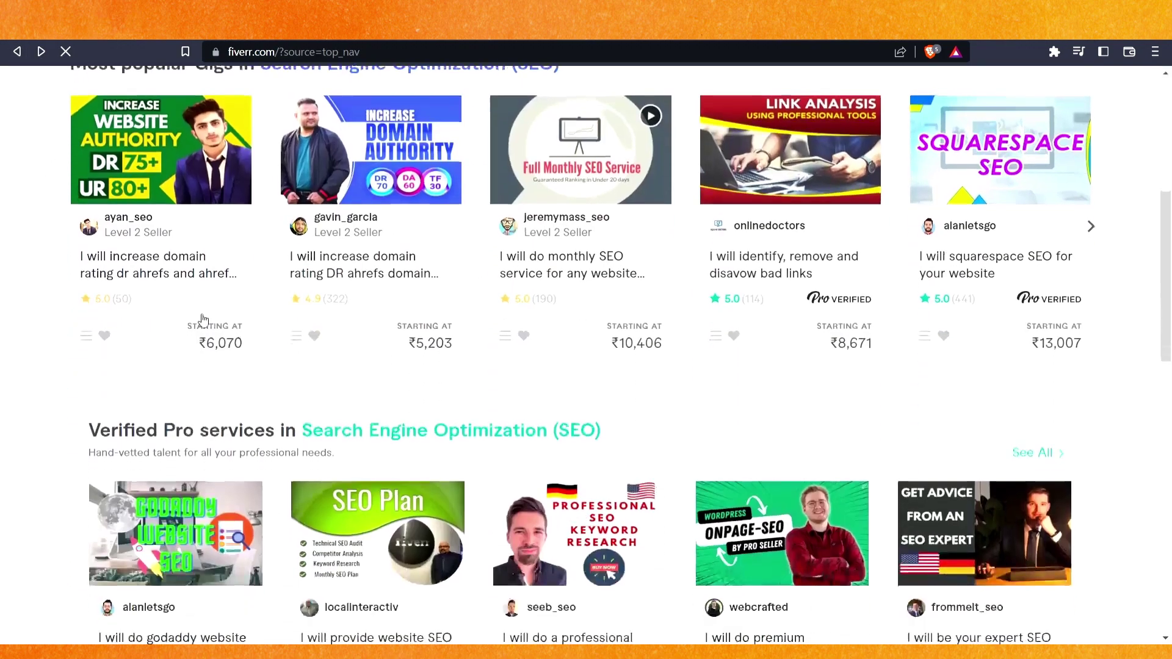
pyautogui.click(174, 270)
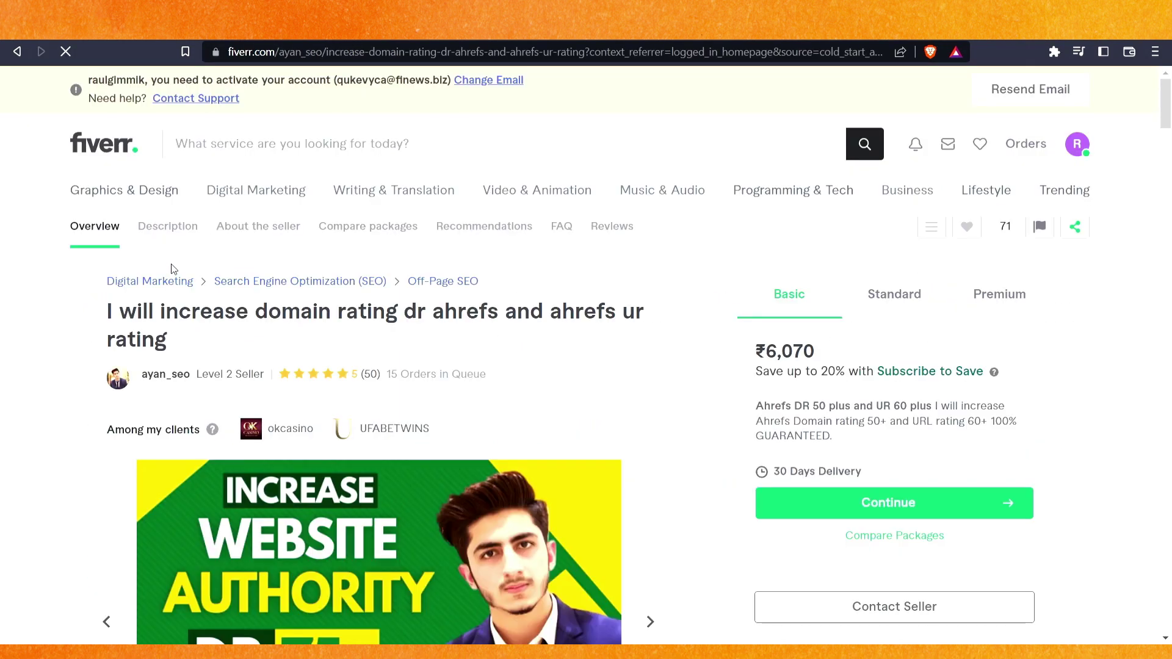
pyautogui.scroll(-4, 174, 270)
pyautogui.scroll(3, 253, 294)
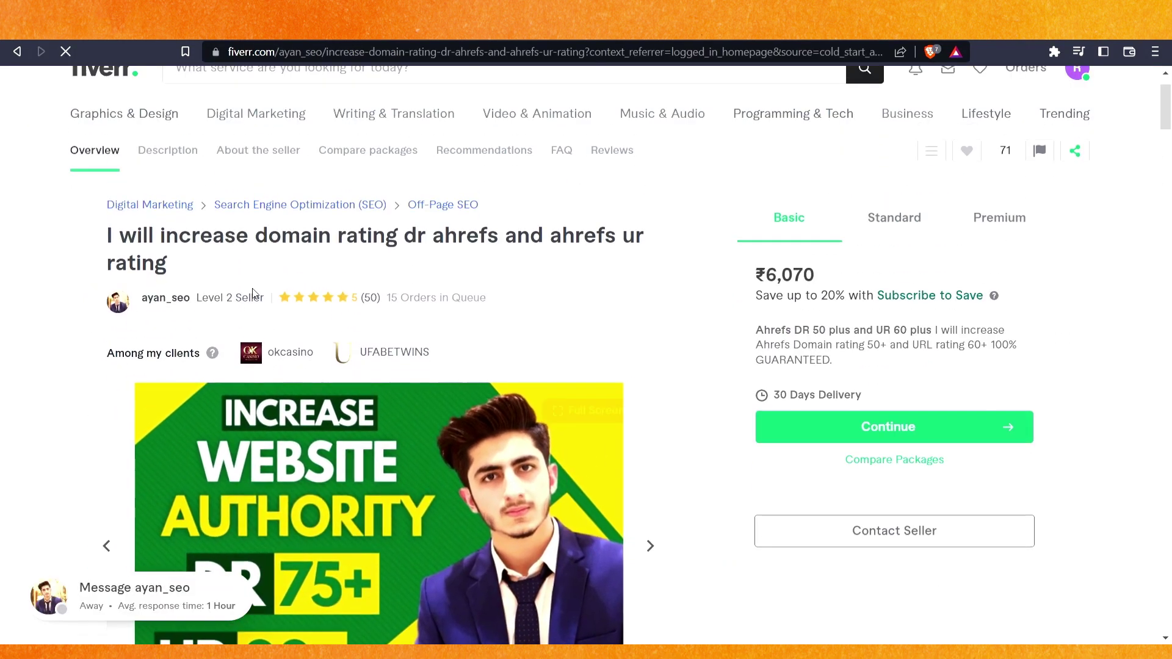
pyautogui.scroll(-2, 253, 294)
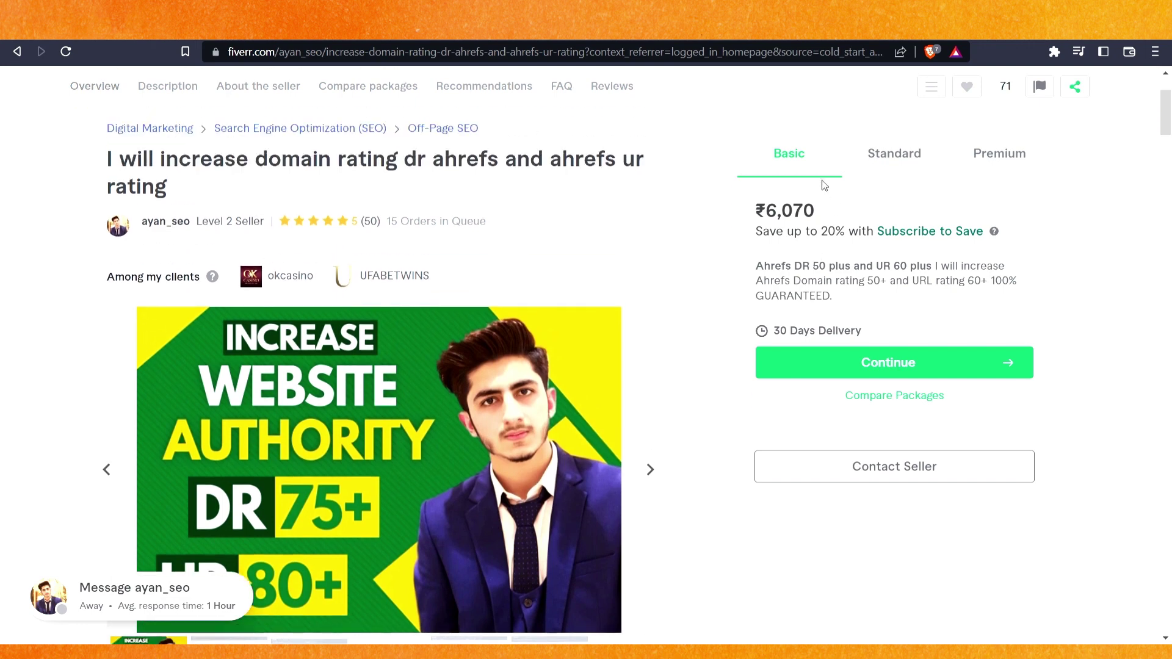
# Compare the Standard, Premium and Basic packages and highlight the ₹6,070 Basic price
pyautogui.click(906, 157)
pyautogui.click(995, 153)
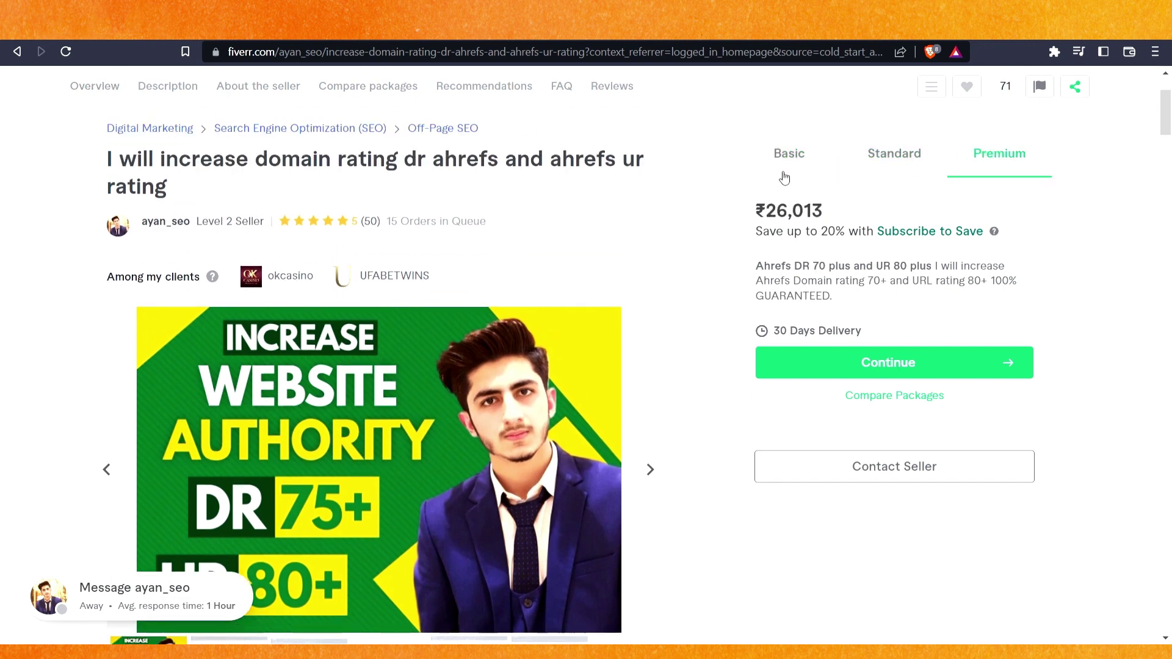
pyautogui.click(787, 171)
pyautogui.moveTo(755, 209); pyautogui.dragTo(838, 197)
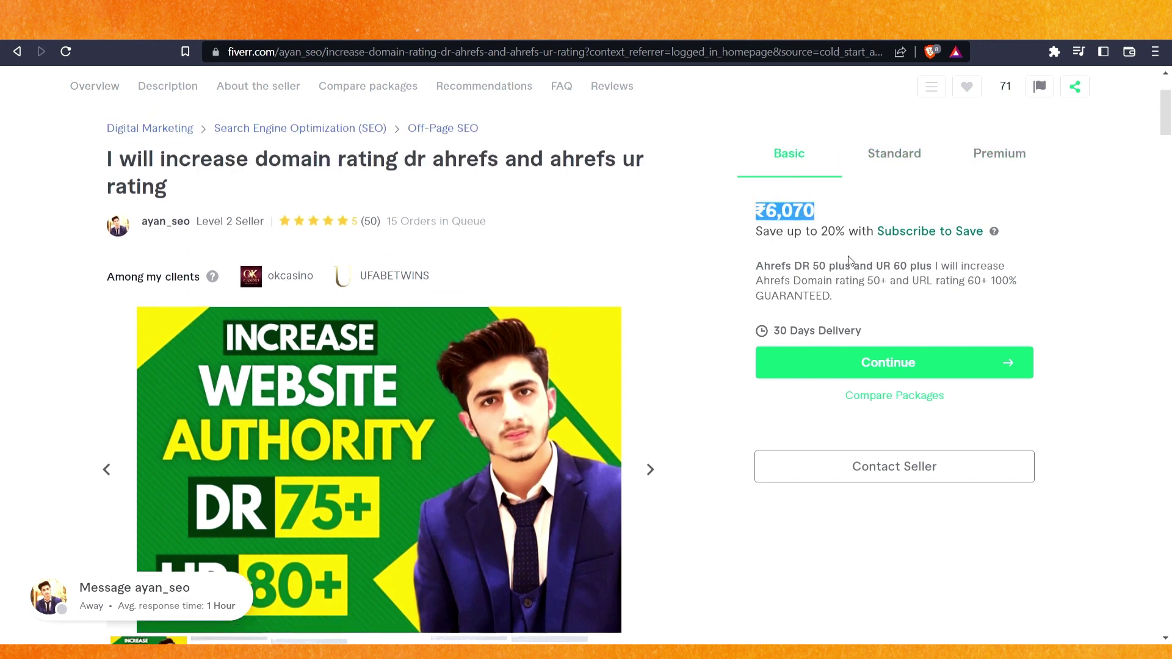
pyautogui.scroll(2, 671, 418)
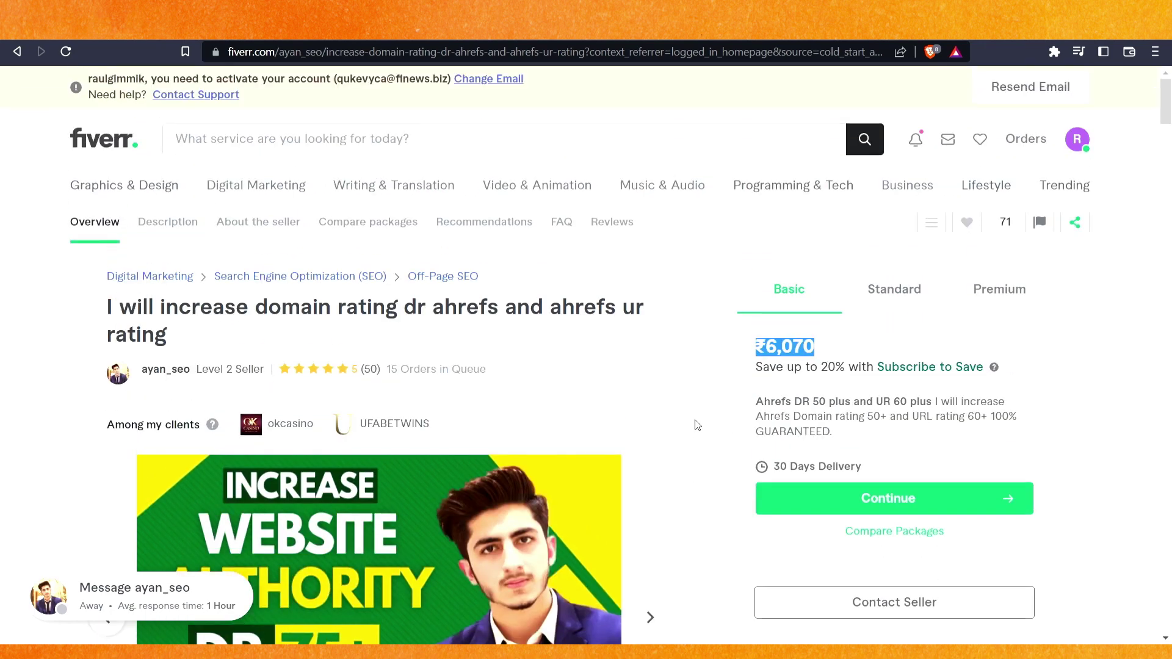
pyautogui.scroll(-2, 679, 412)
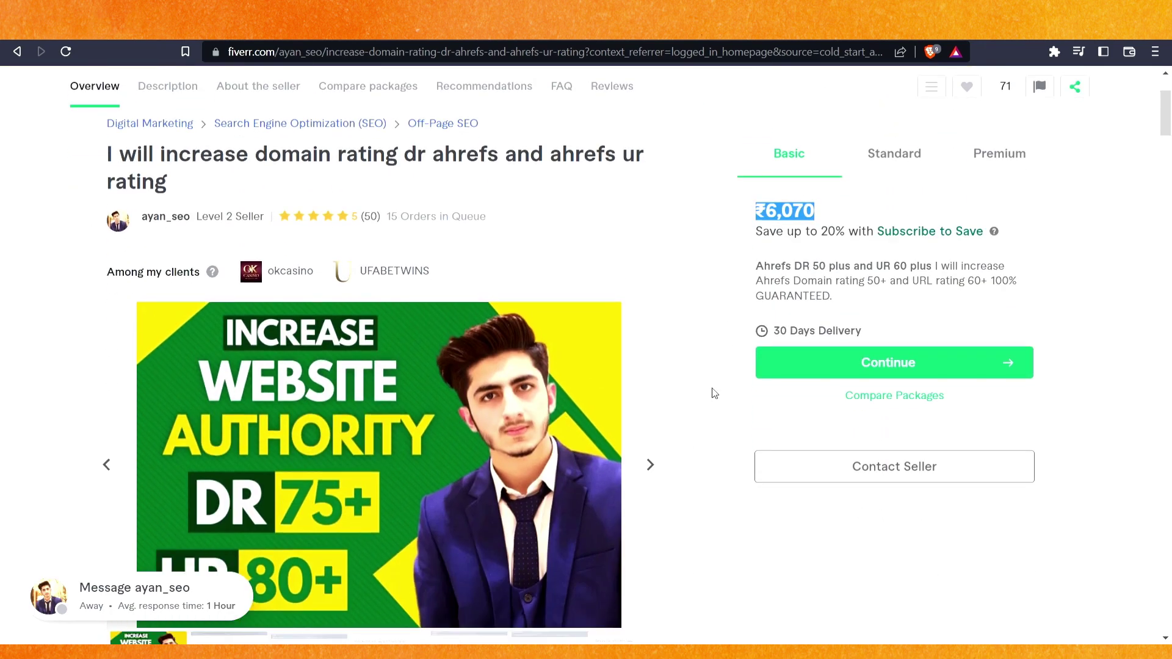
pyautogui.scroll(2, 711, 394)
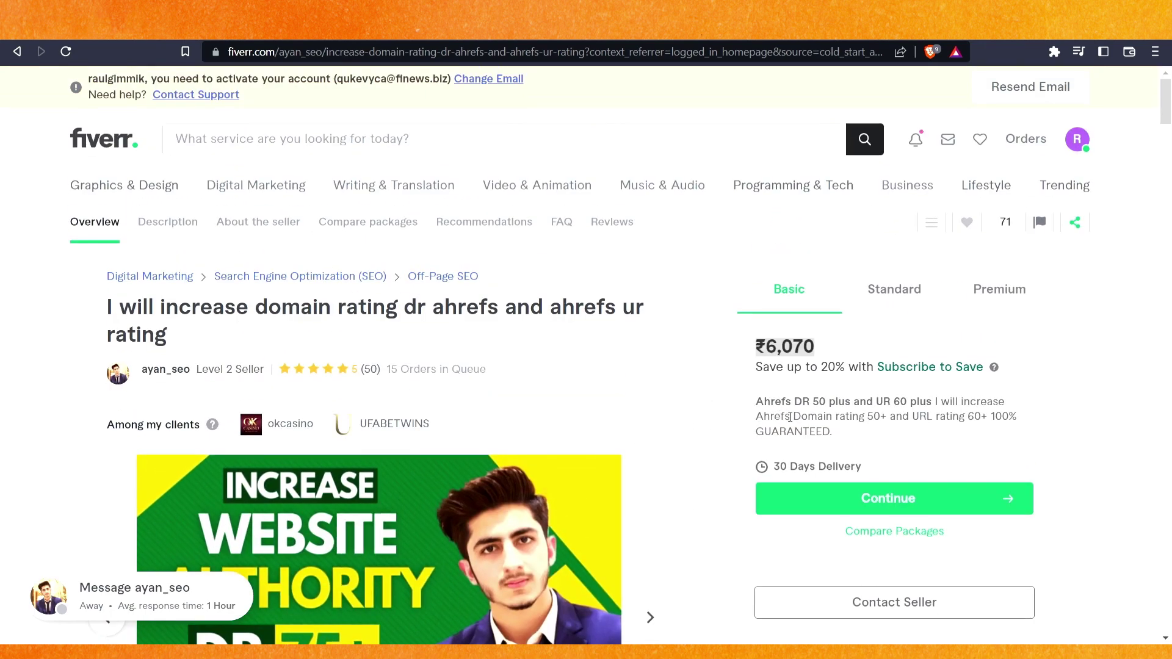